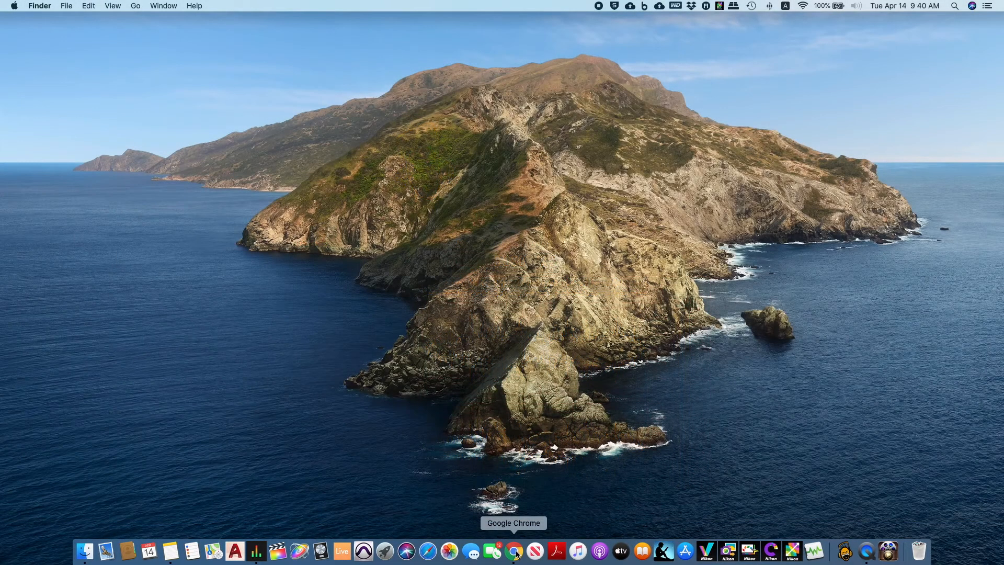
# Step: Switch to the ocenaudio website in Google Chrome, look over the home page and download ocenaudio 3.7.12 for Mac
pyautogui.rightClick(516, 553)
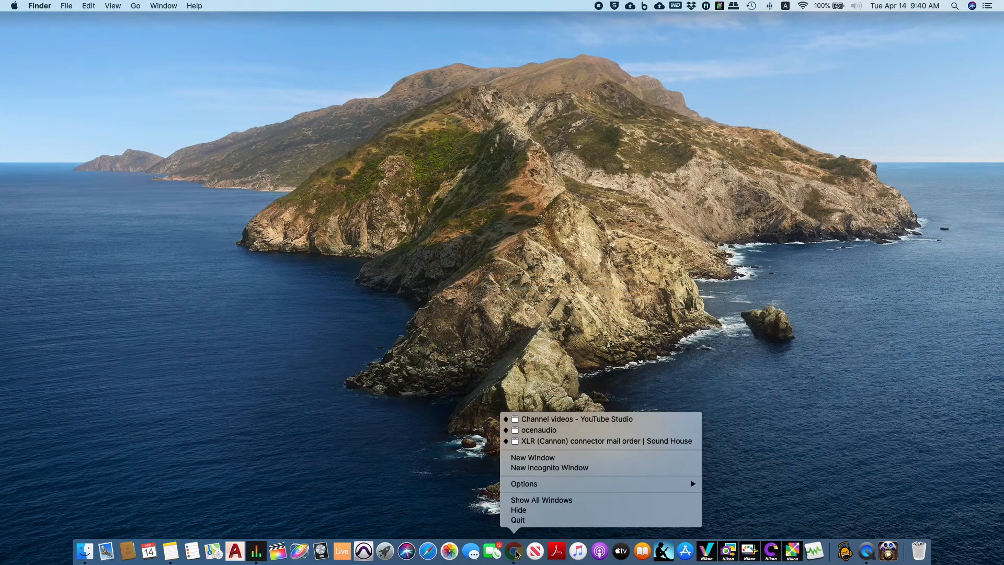
pyautogui.click(562, 433)
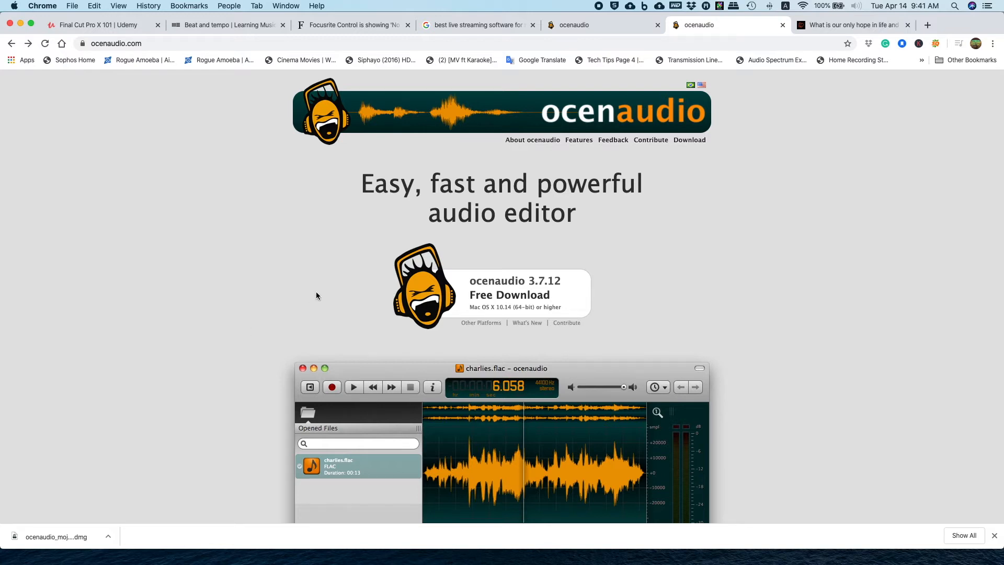
pyautogui.click(315, 256)
pyautogui.scroll(-3, 315, 258)
pyautogui.scroll(3, 219, 287)
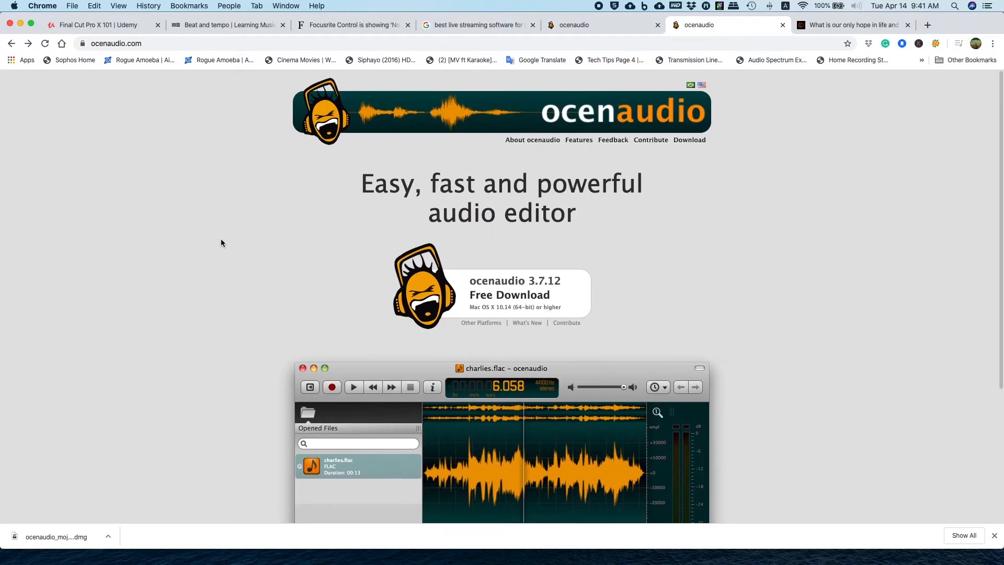
pyautogui.scroll(-5, 221, 242)
pyautogui.scroll(5, 220, 243)
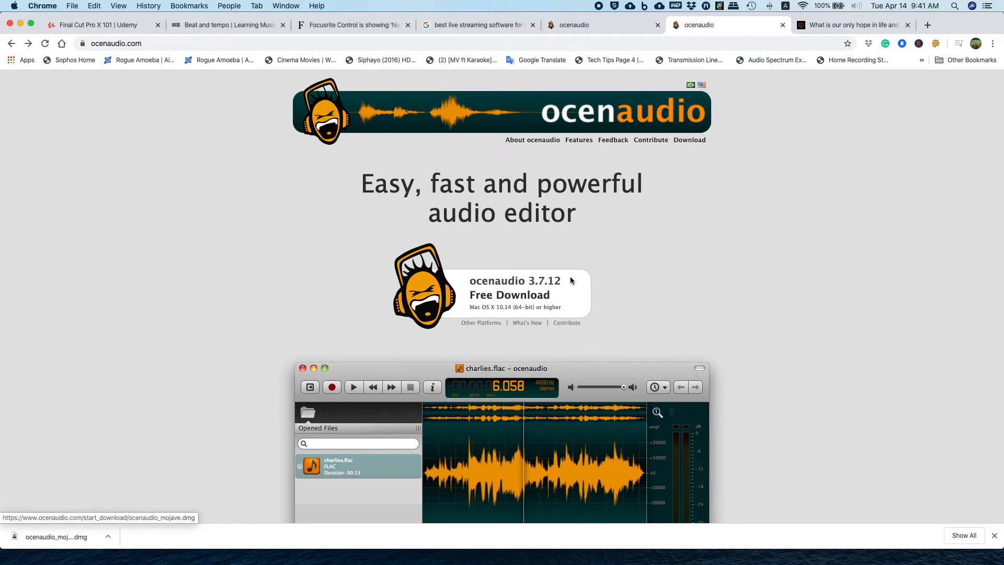
pyautogui.scroll(-4, 570, 281)
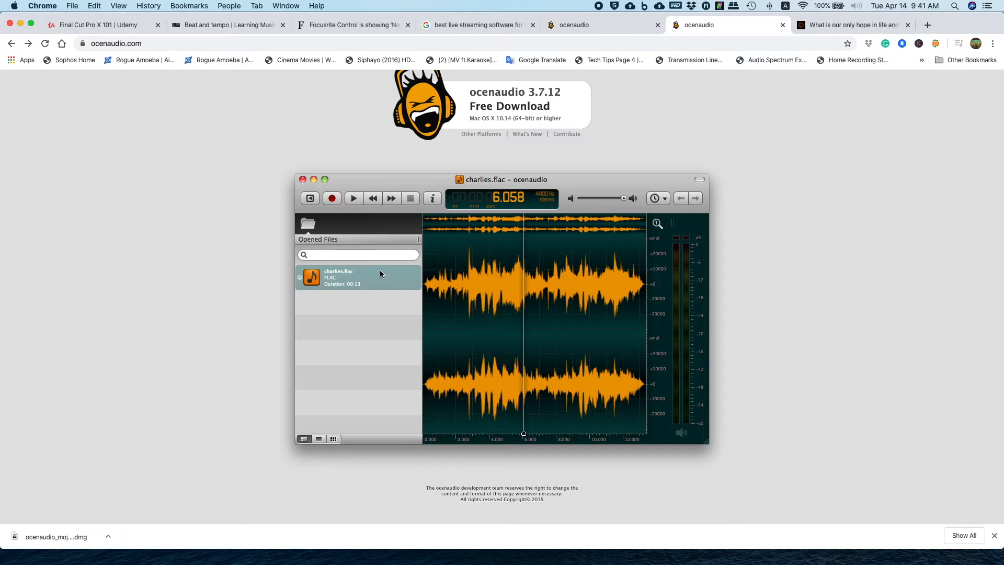
pyautogui.scroll(4, 348, 293)
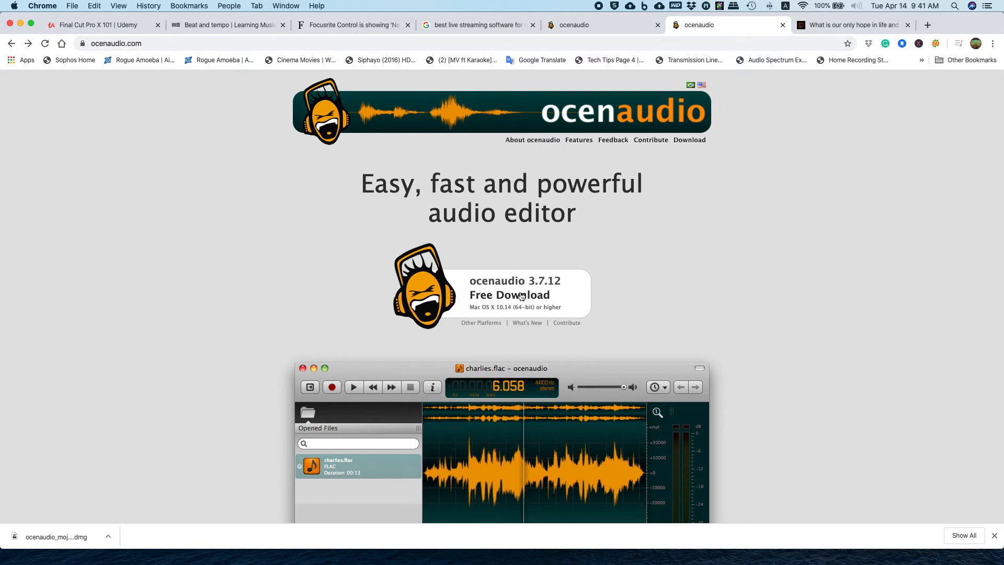
pyautogui.click(512, 294)
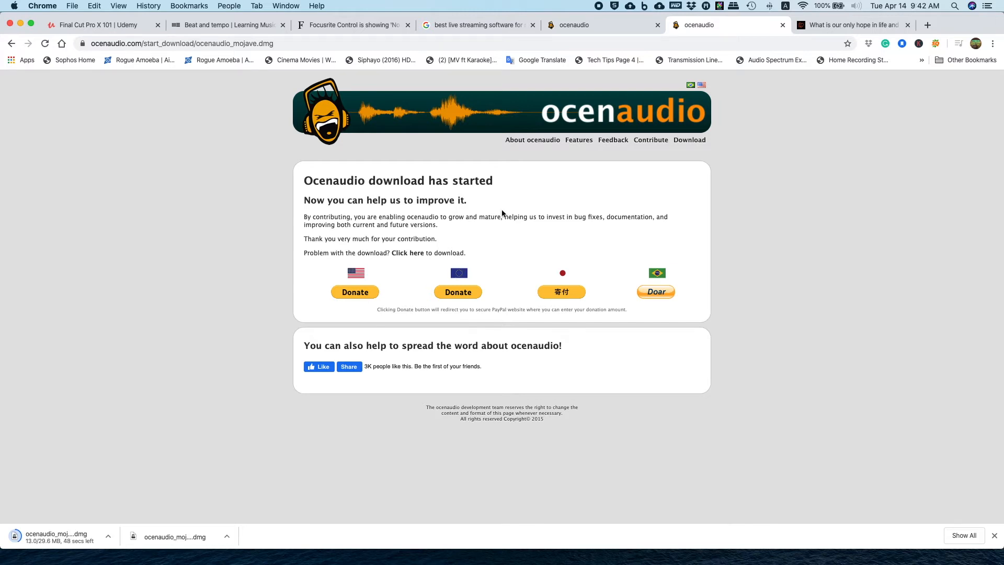
# Step: Review the ocenaudio features page from VST plugins support through the spectrogram section, and minimize the browser window
pyautogui.click(606, 24)
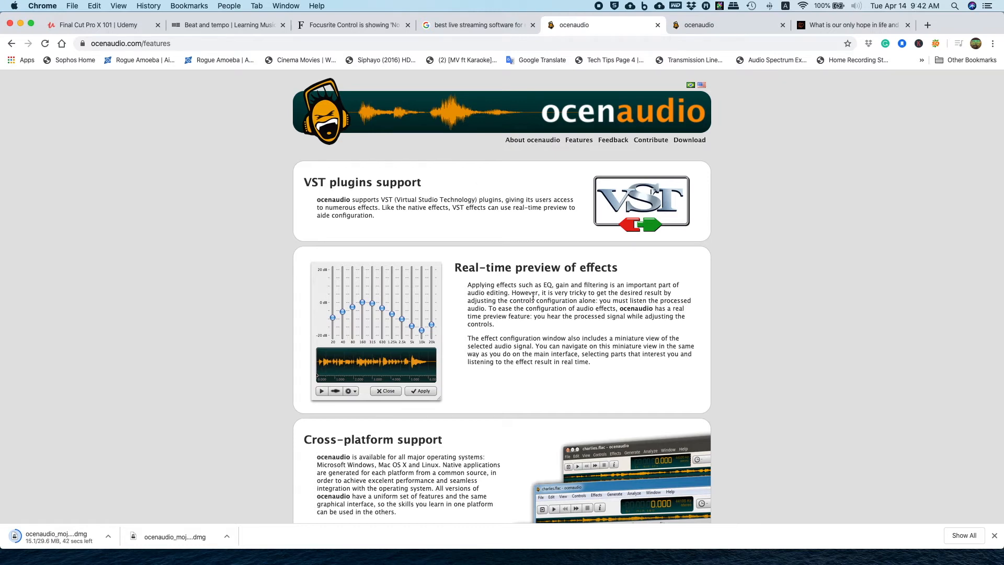
pyautogui.scroll(-15, 531, 294)
pyautogui.scroll(15, 533, 296)
pyautogui.click(365, 208)
pyautogui.scroll(-5, 513, 314)
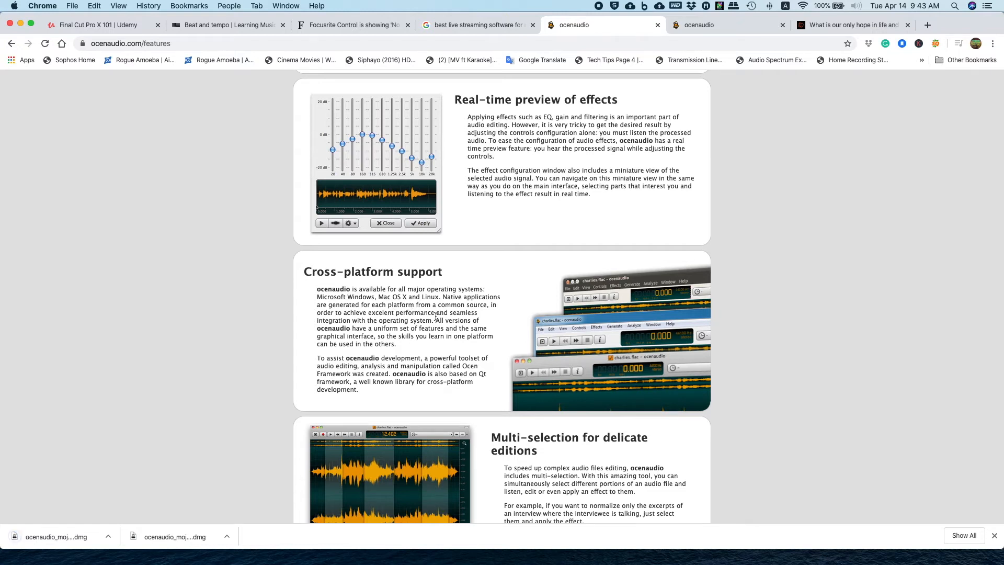
pyautogui.scroll(-2, 436, 335)
pyautogui.scroll(-5, 435, 336)
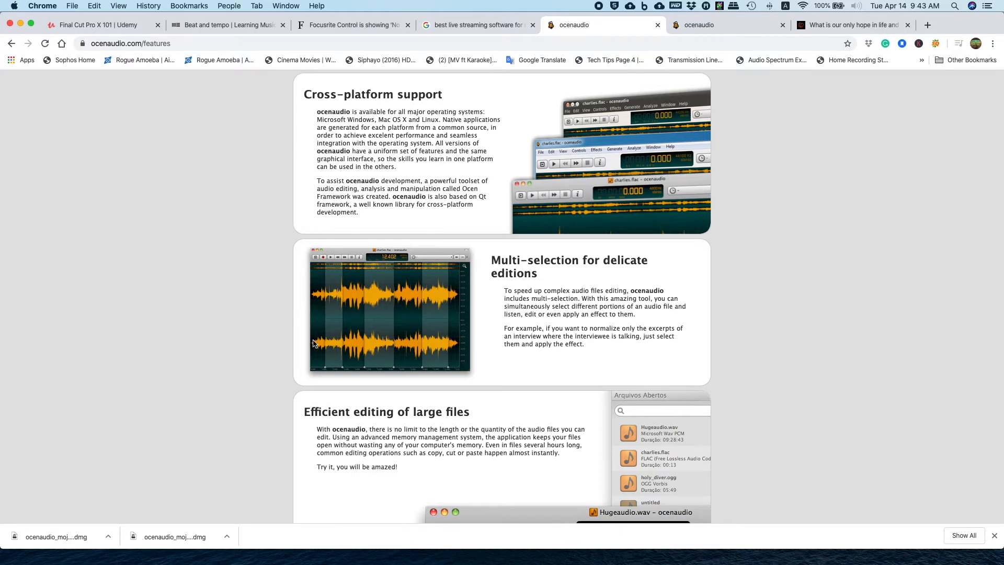
pyautogui.scroll(-2, 533, 326)
pyautogui.scroll(-4, 533, 326)
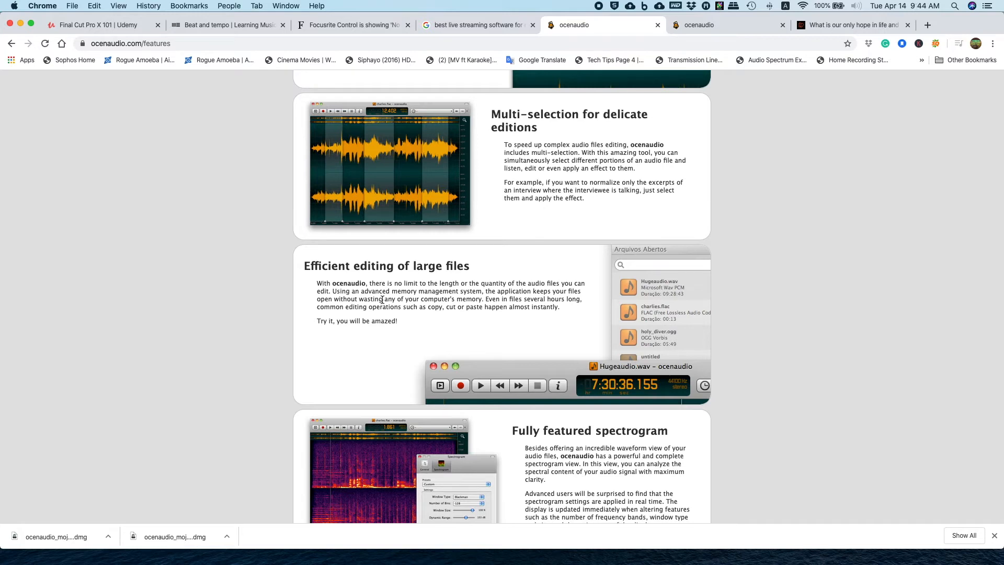
pyautogui.scroll(-5, 404, 304)
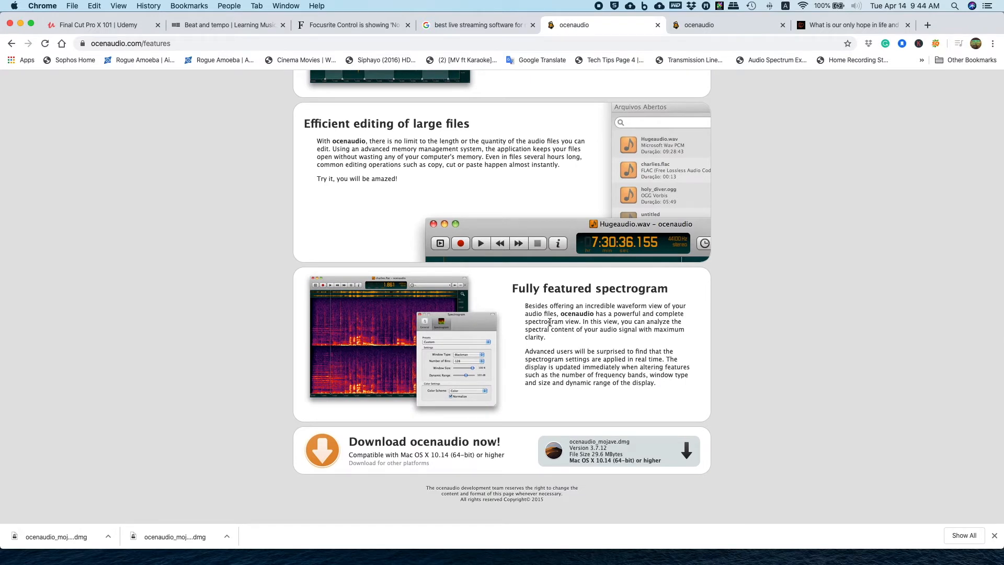
pyautogui.click(552, 322)
pyautogui.click(564, 322)
pyautogui.click(564, 323)
pyautogui.click(537, 360)
pyautogui.click(20, 23)
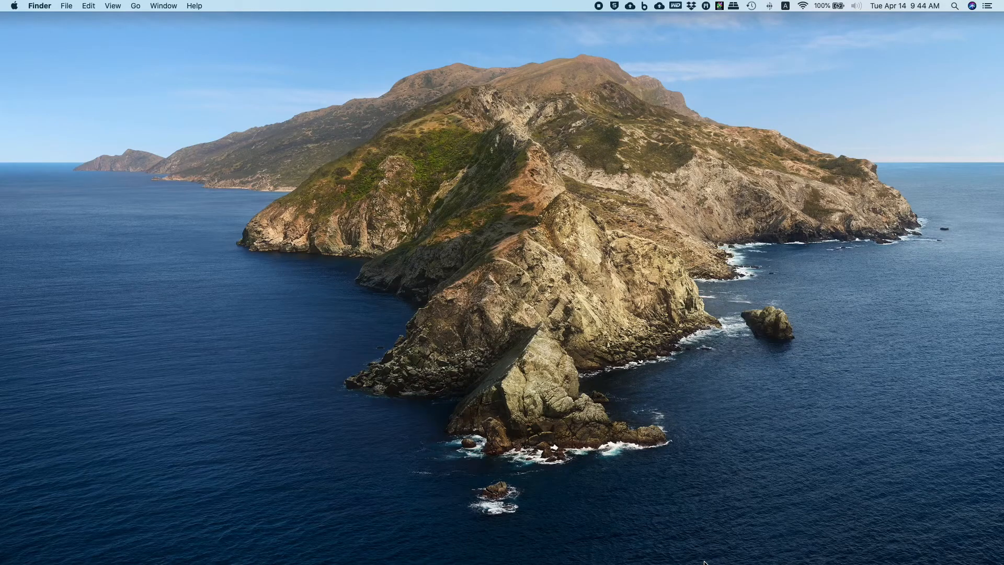
# Step: Launch ocenaudio and move its window further toward the right edge of the desktop
pyautogui.moveTo(743, 563)
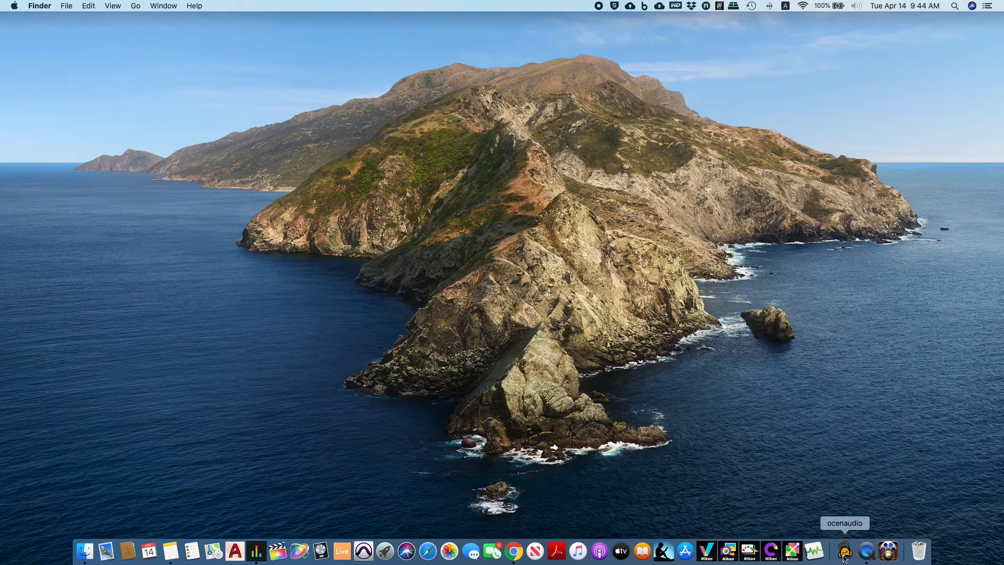
pyautogui.click(845, 556)
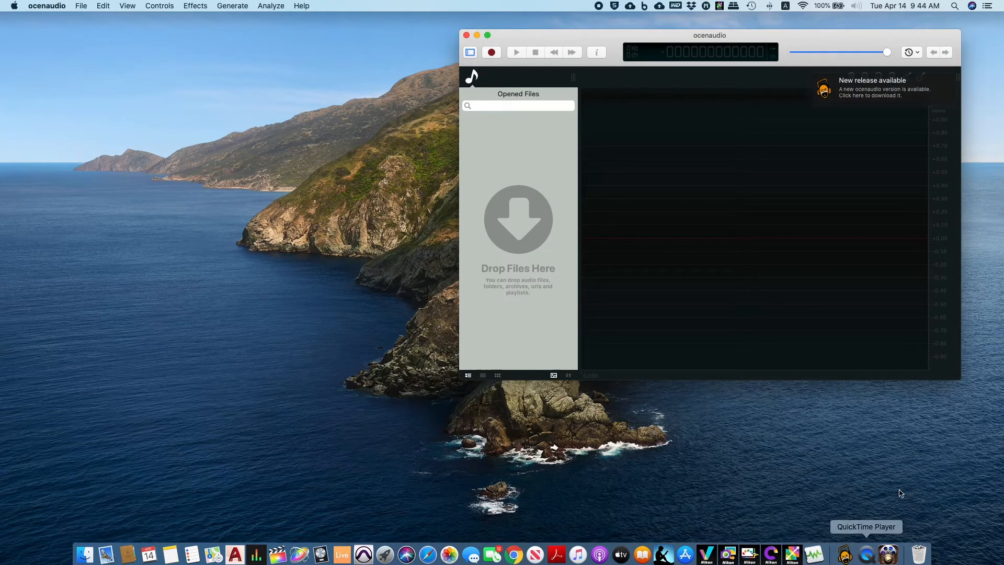
pyautogui.moveTo(810, 38); pyautogui.dragTo(834, 34)
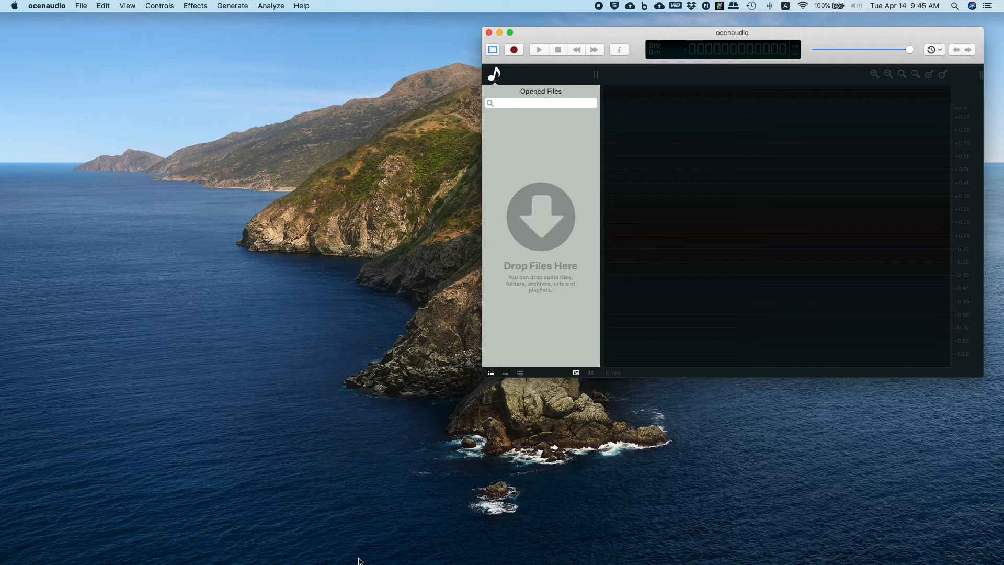
# Step: Load all six WMA tracks of Sweet Baby Dreams, Vol. 4 from the iVoices folder in Finder into ocenaudio's opened files
pyautogui.moveTo(359, 560)
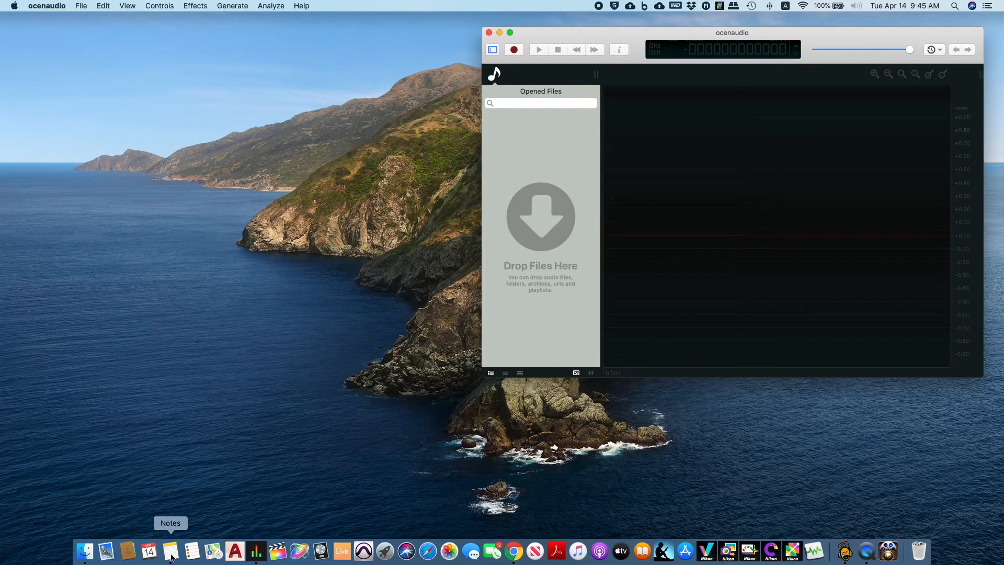
pyautogui.rightClick(86, 555)
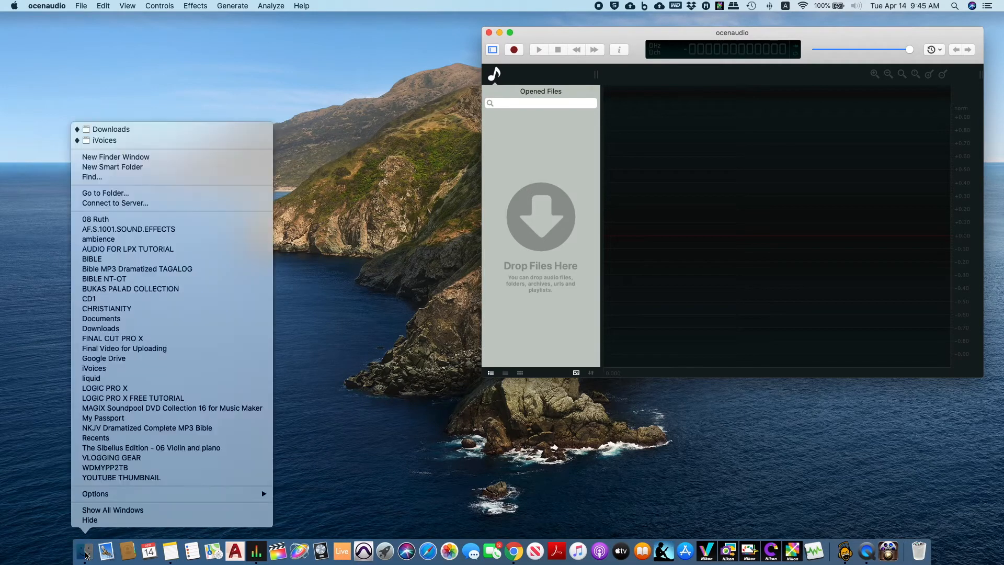
pyautogui.click(218, 143)
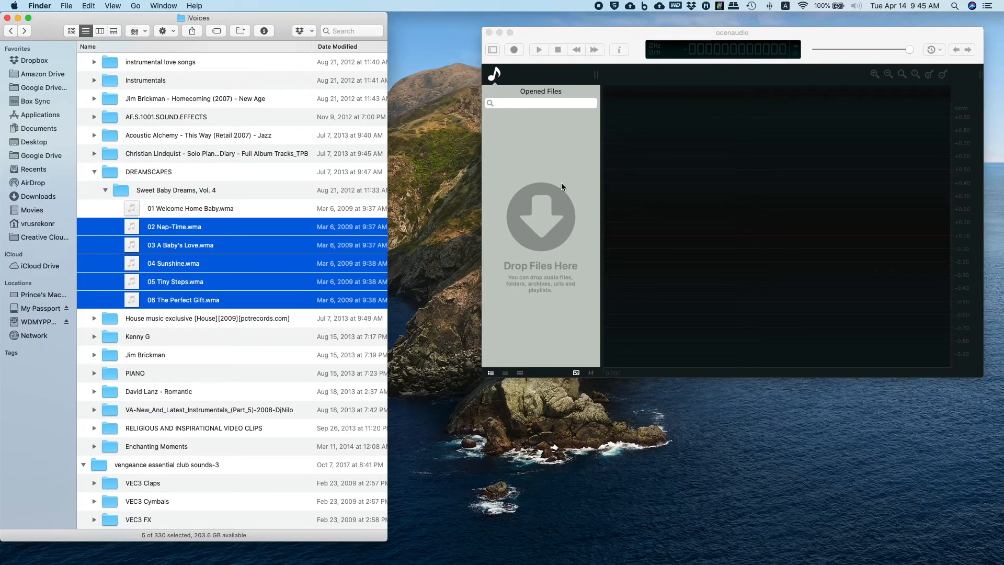
pyautogui.click(133, 211)
pyautogui.click(105, 252)
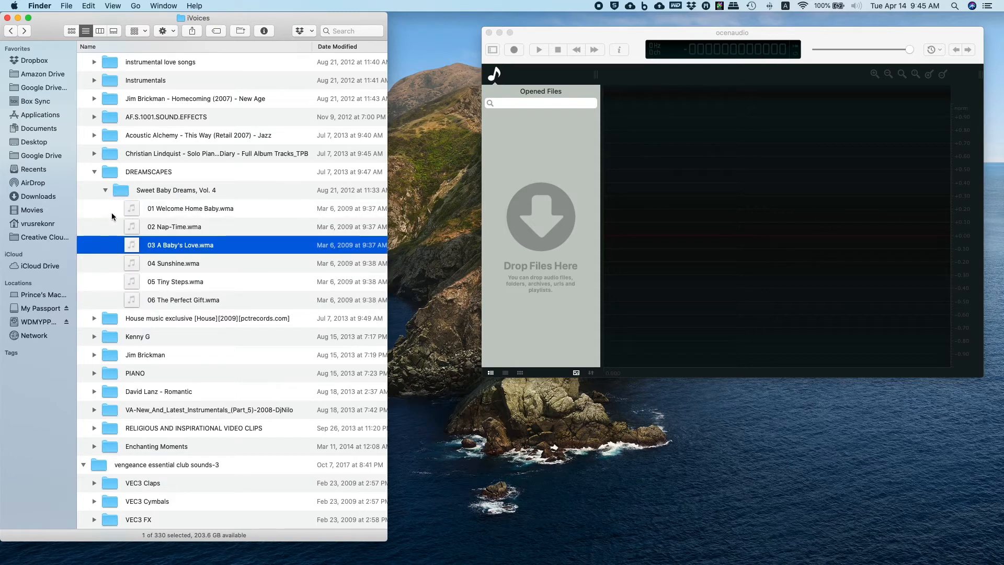
pyautogui.moveTo(111, 216); pyautogui.dragTo(191, 286)
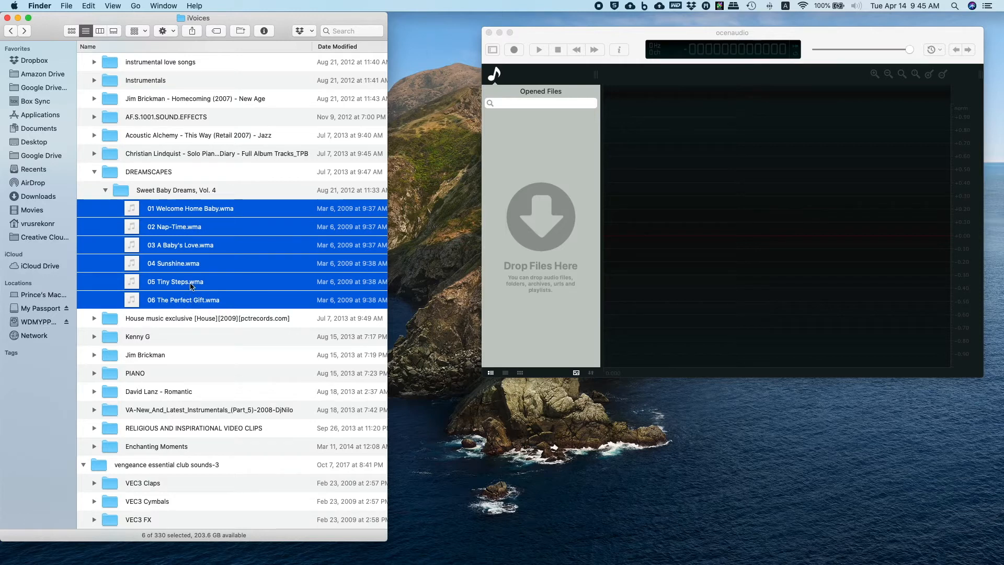
pyautogui.moveTo(133, 211); pyautogui.dragTo(595, 226)
pyautogui.moveTo(184, 215); pyautogui.dragTo(583, 167)
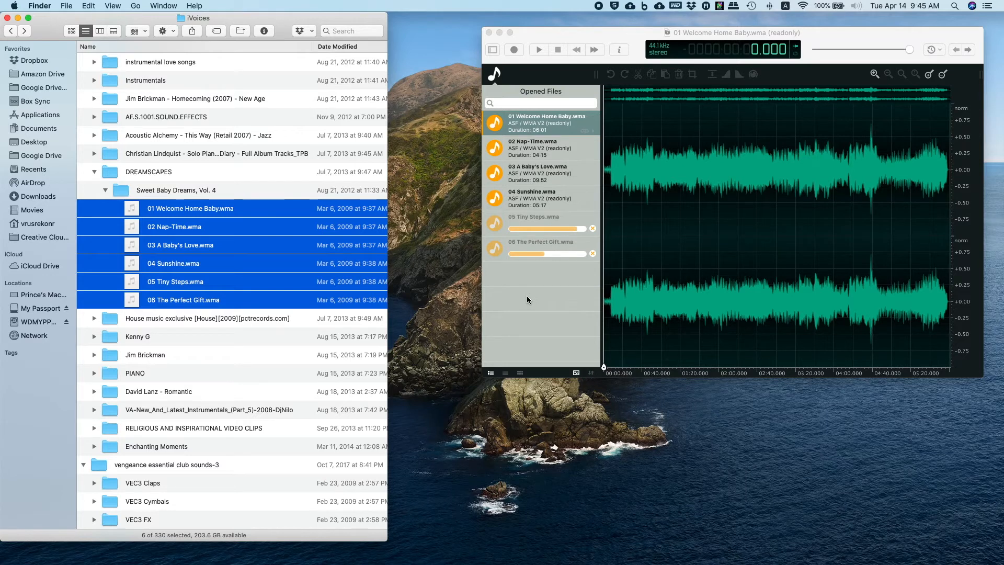
pyautogui.click(544, 293)
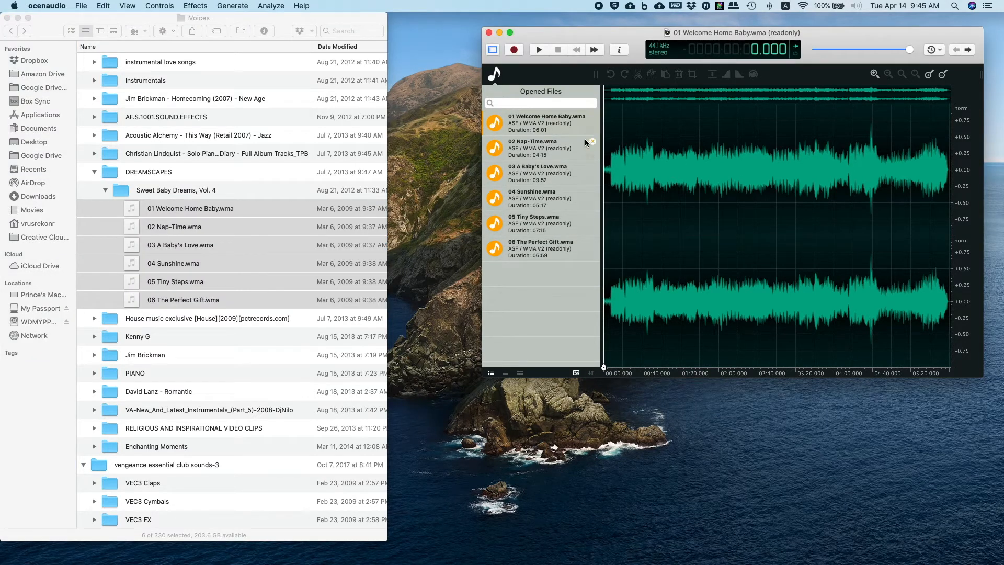
# Step: Play 01 Welcome Home Baby.wma, highlight tracks 03, 02 and 01 in the file list during playback, and stop it
pyautogui.click(591, 117)
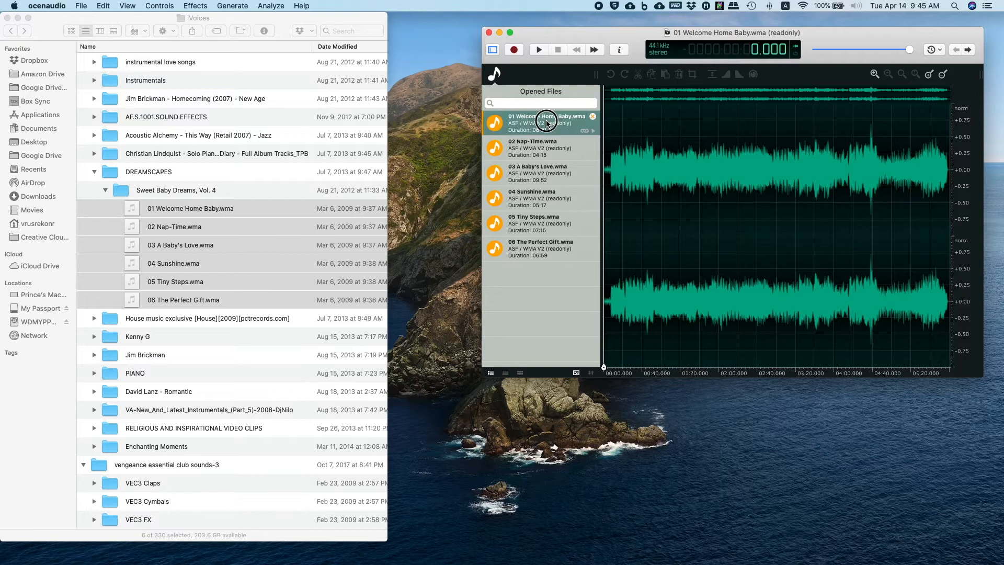
pyautogui.click(539, 51)
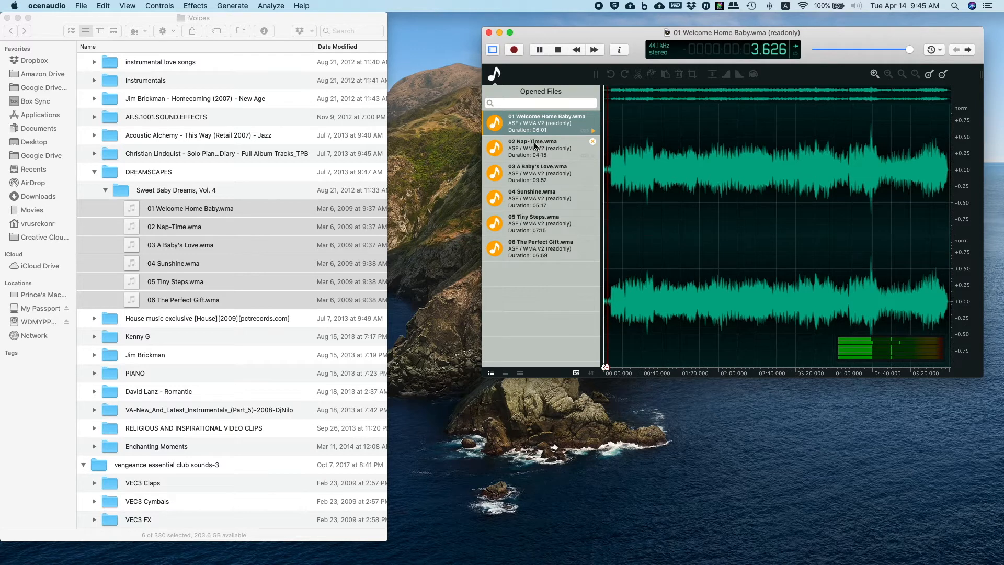
pyautogui.click(534, 176)
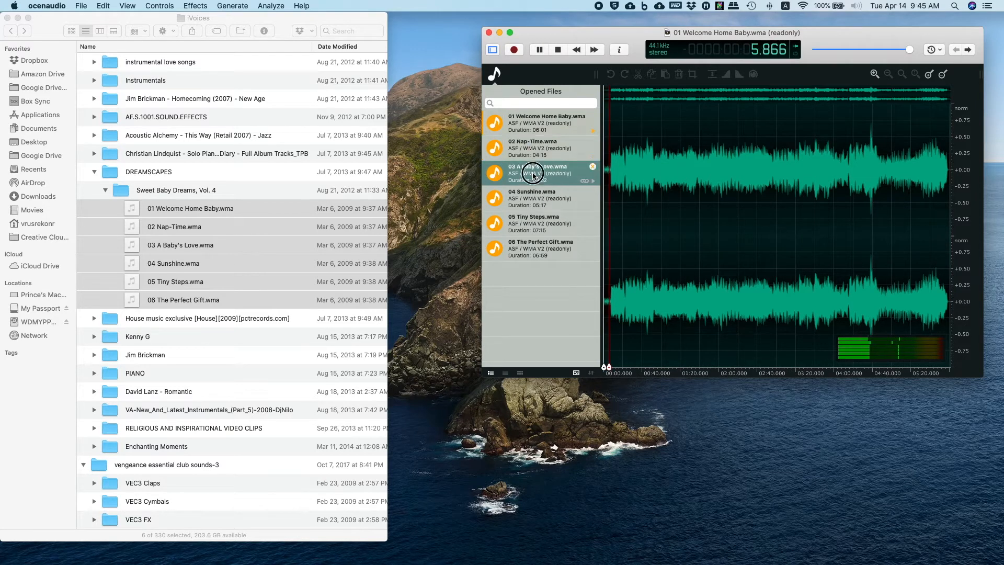
pyautogui.click(535, 149)
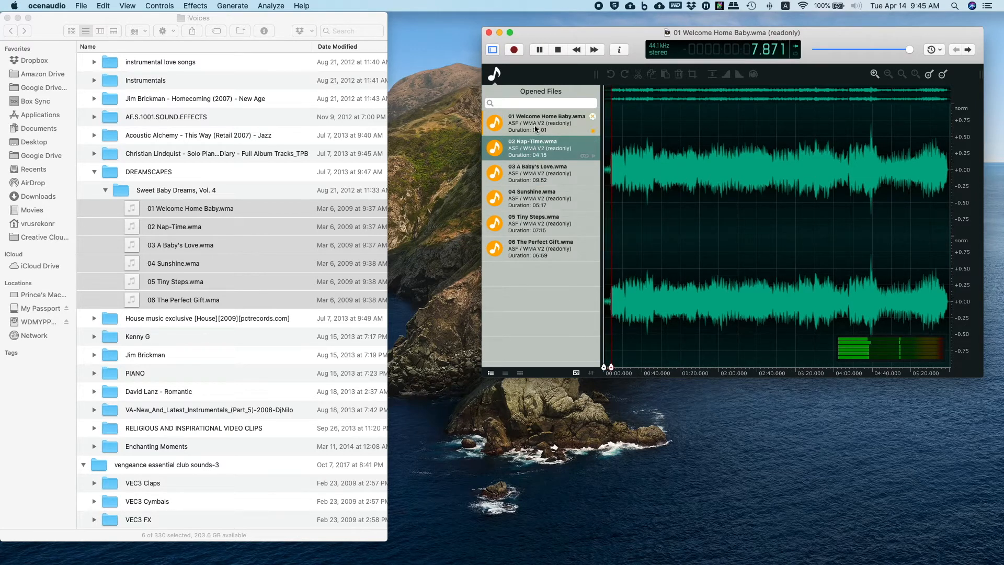
pyautogui.click(535, 129)
pyautogui.press('space')
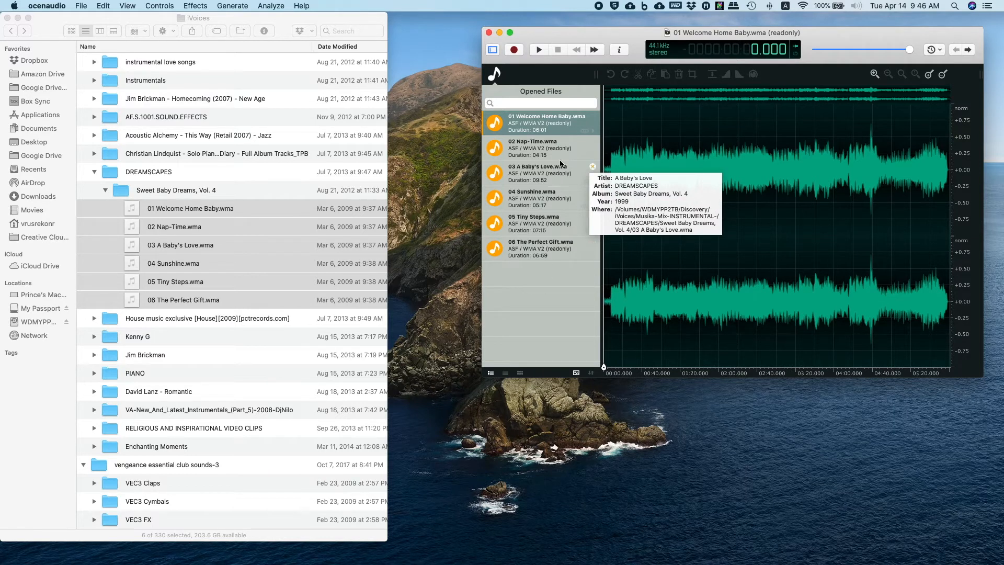
# Step: Select all six opened files, start playback and stop it
pyautogui.rightClick(530, 120)
pyautogui.click(561, 230)
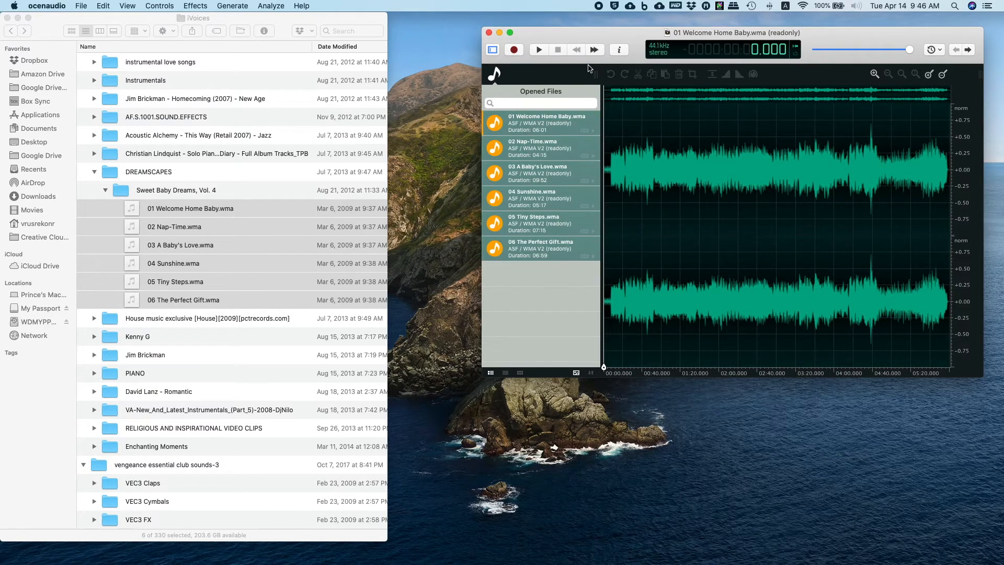
pyautogui.click(539, 51)
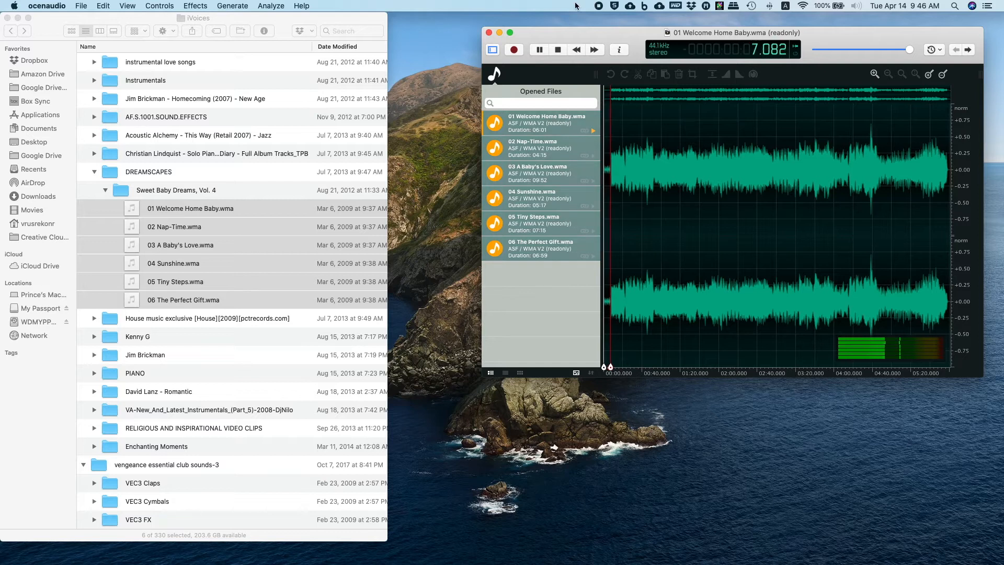
pyautogui.click(558, 52)
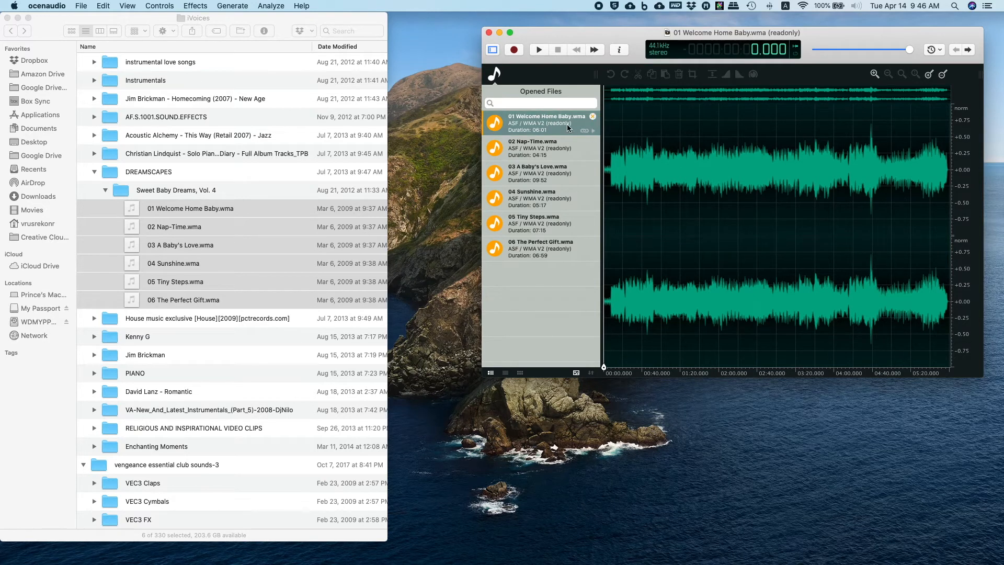
# Step: Select the entire waveform of 01 Welcome Home Baby.wma, and replace the selection with a cursor at about 18 seconds
pyautogui.doubleClick(717, 177)
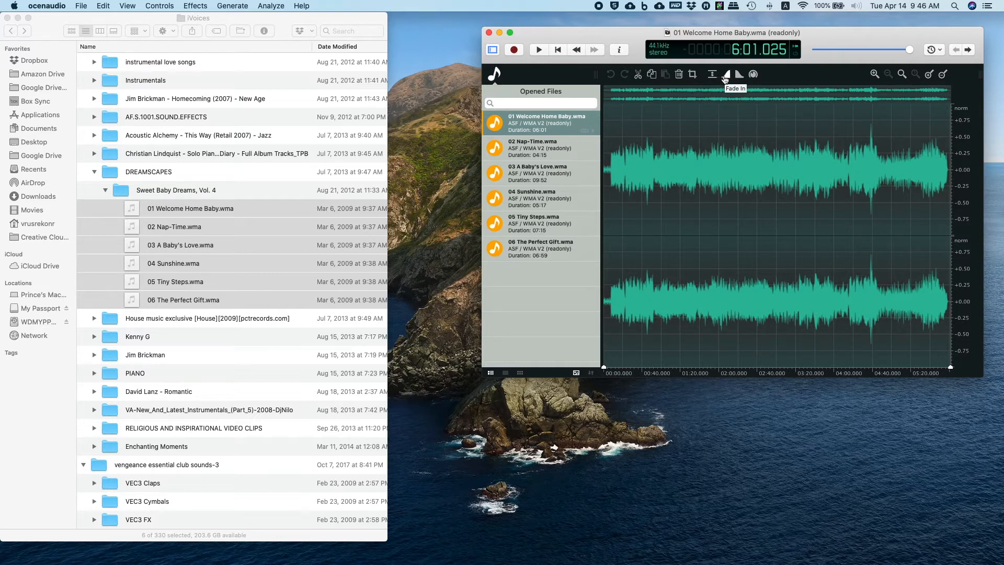
pyautogui.click(753, 75)
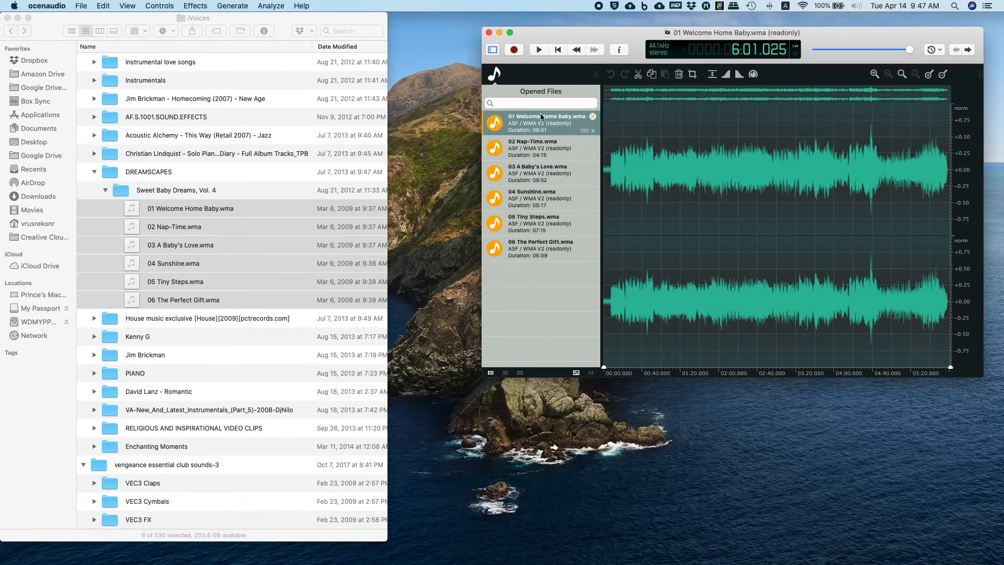
pyautogui.click(644, 144)
pyautogui.click(620, 144)
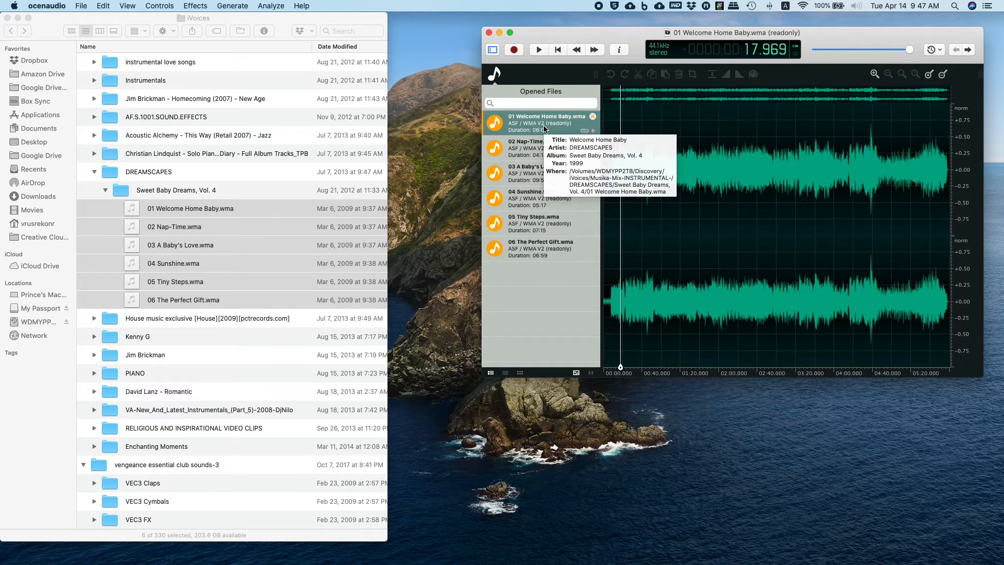
# Step: Start a Save As of 01 Welcome Home Baby.wma and try to save it in MP3 (MPEG Layer 3) format
pyautogui.rightClick(521, 123)
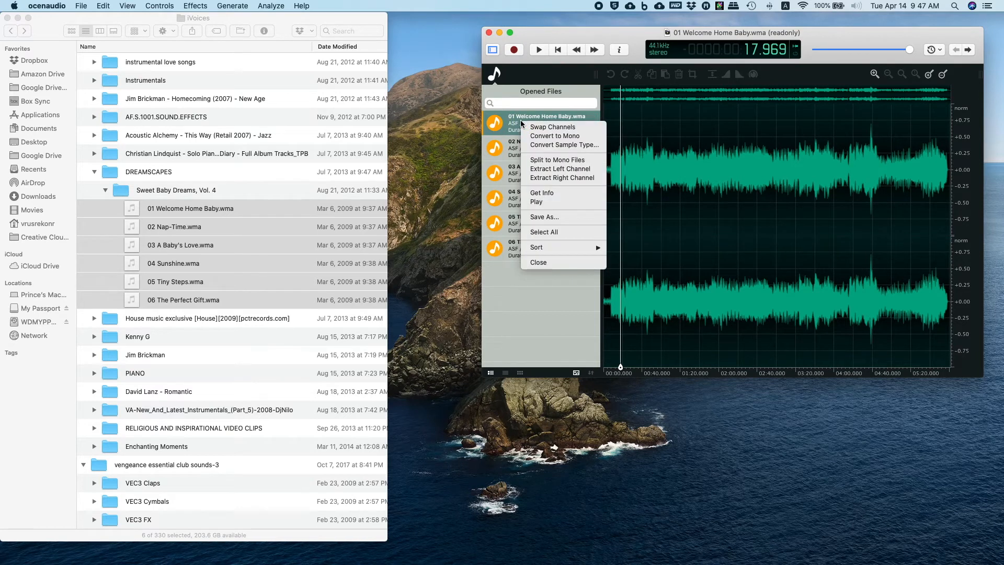
pyautogui.click(566, 216)
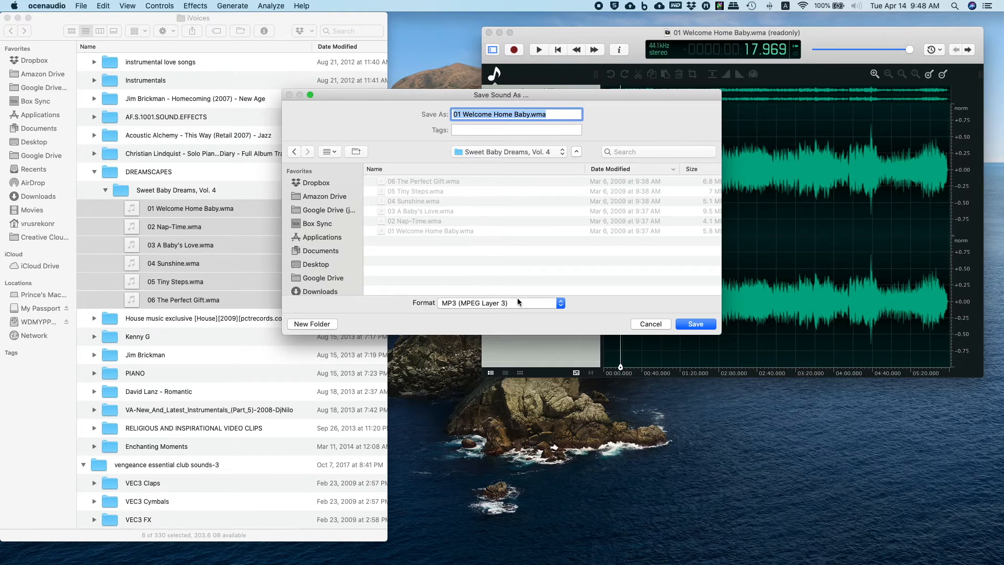
pyautogui.click(519, 303)
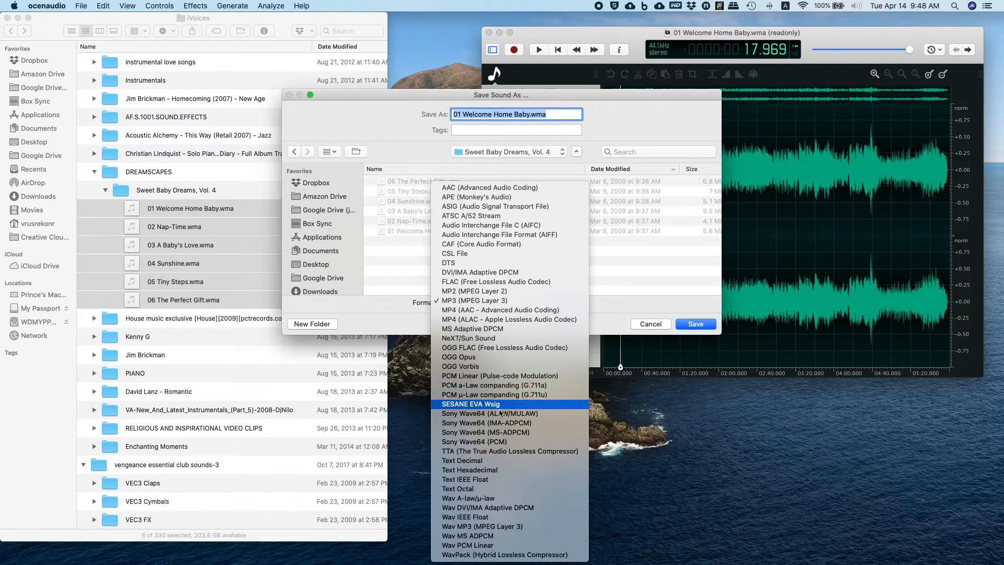
pyautogui.click(511, 301)
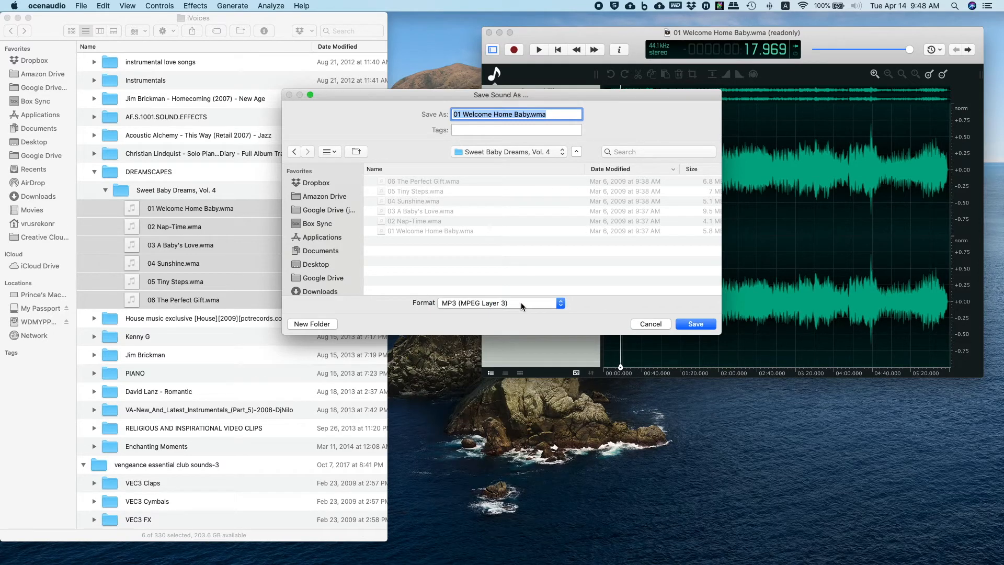
pyautogui.click(694, 325)
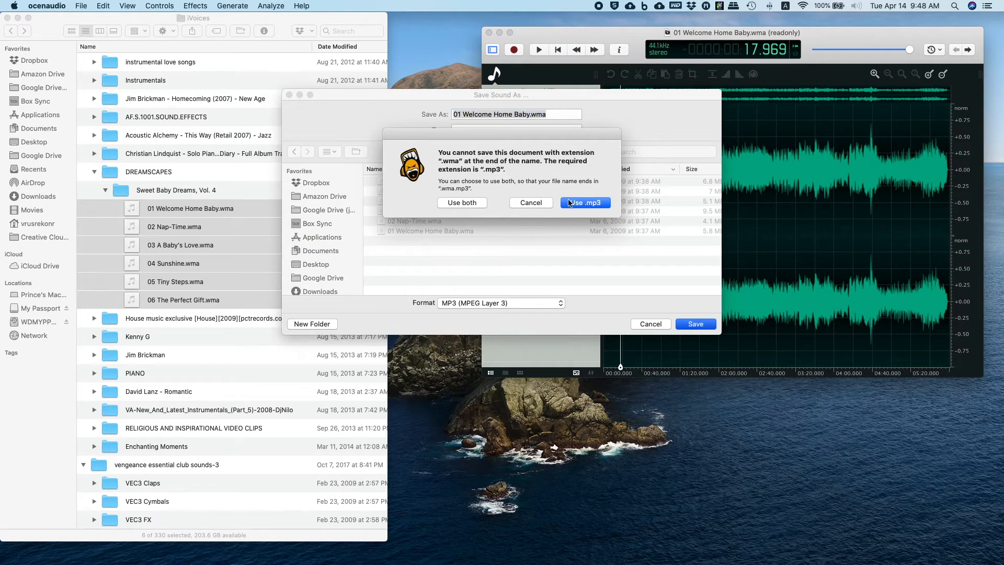
pyautogui.click(531, 203)
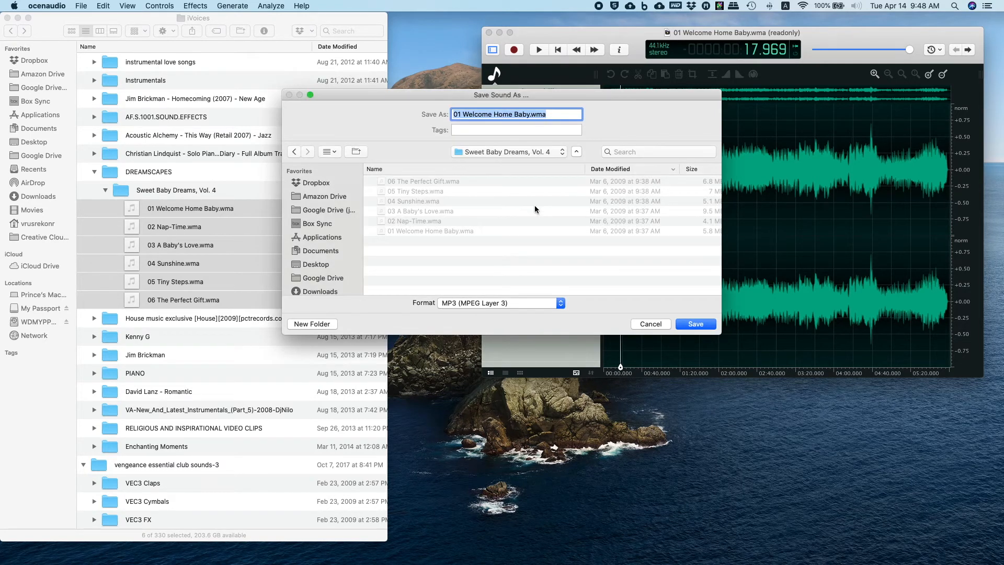
# Step: Save 01 Welcome Home Baby to the Desktop in Wav PCM Linear format, using only the .wav extension
pyautogui.click(511, 302)
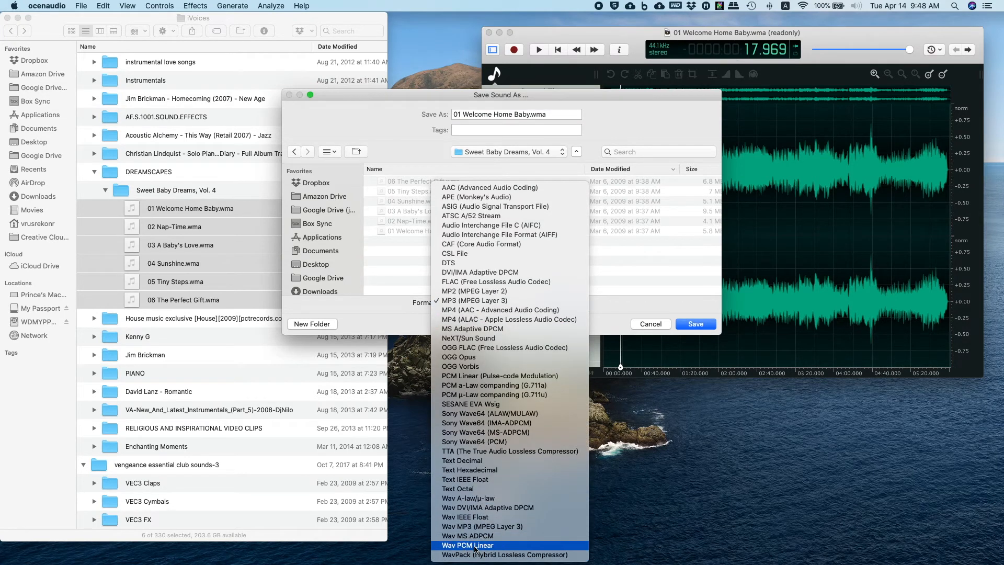
pyautogui.click(504, 545)
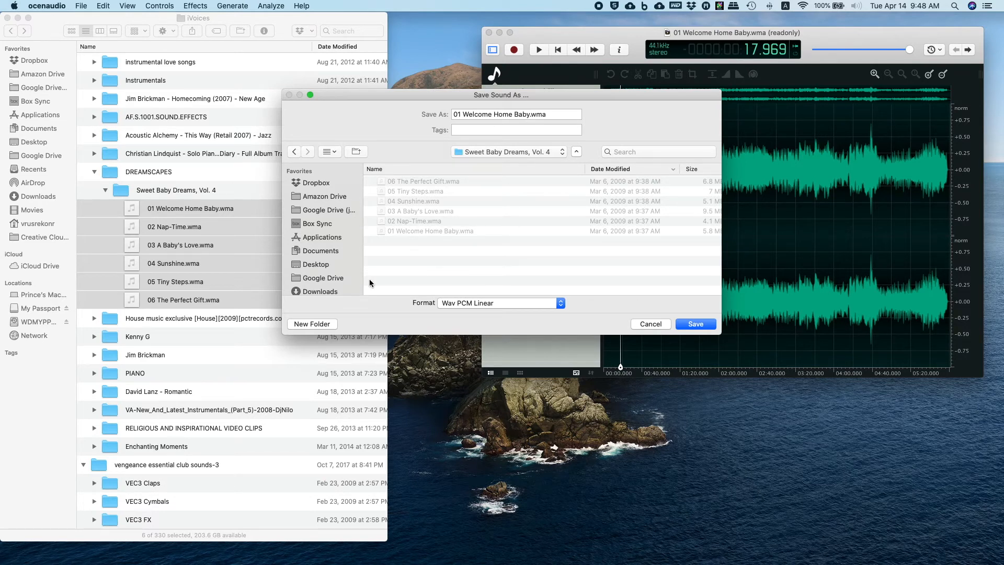
pyautogui.click(318, 265)
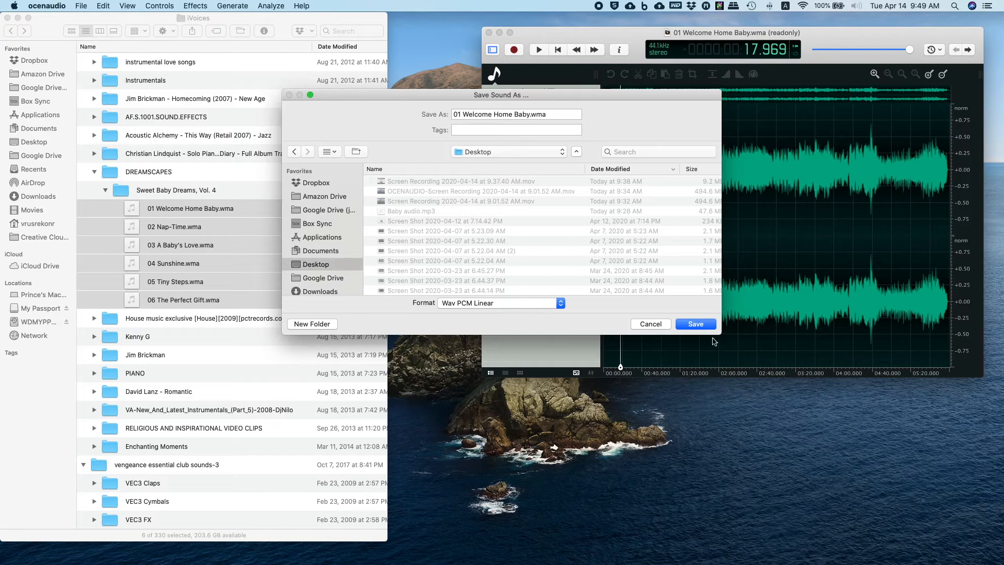
pyautogui.click(696, 324)
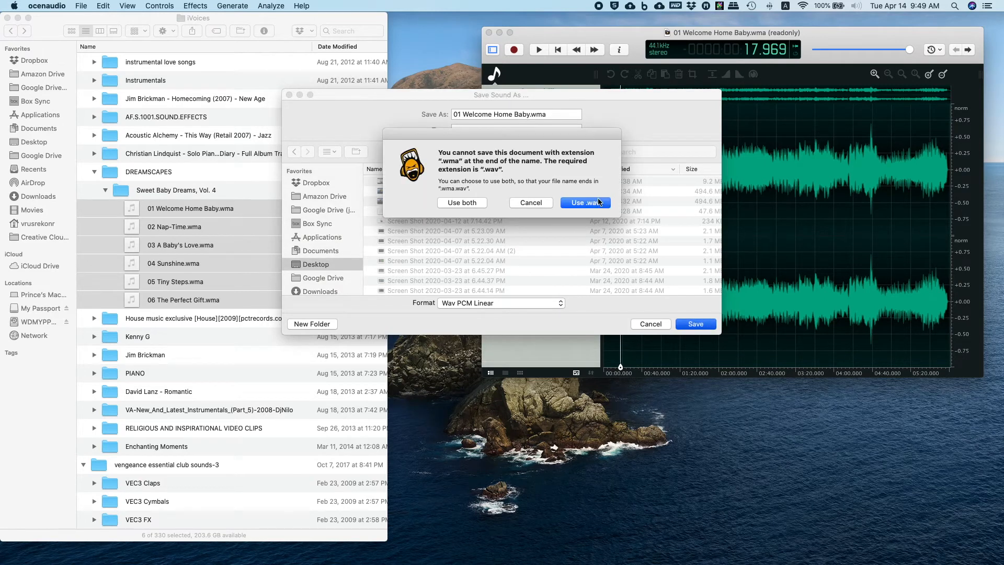
pyautogui.click(584, 203)
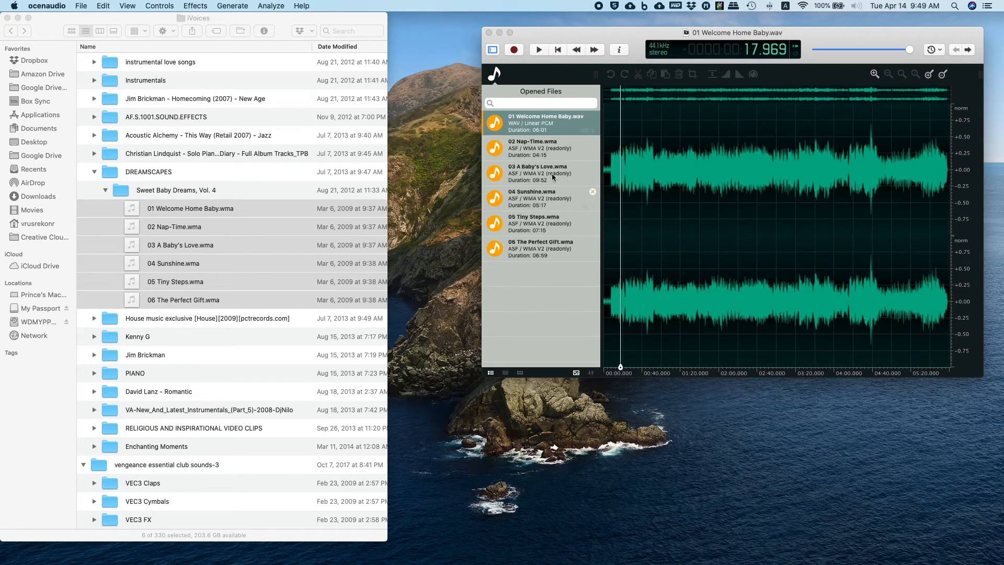
# Step: Highlight 01 Welcome Home Baby.wav twice in the opened files, clearing the highlight each time
pyautogui.click(528, 121)
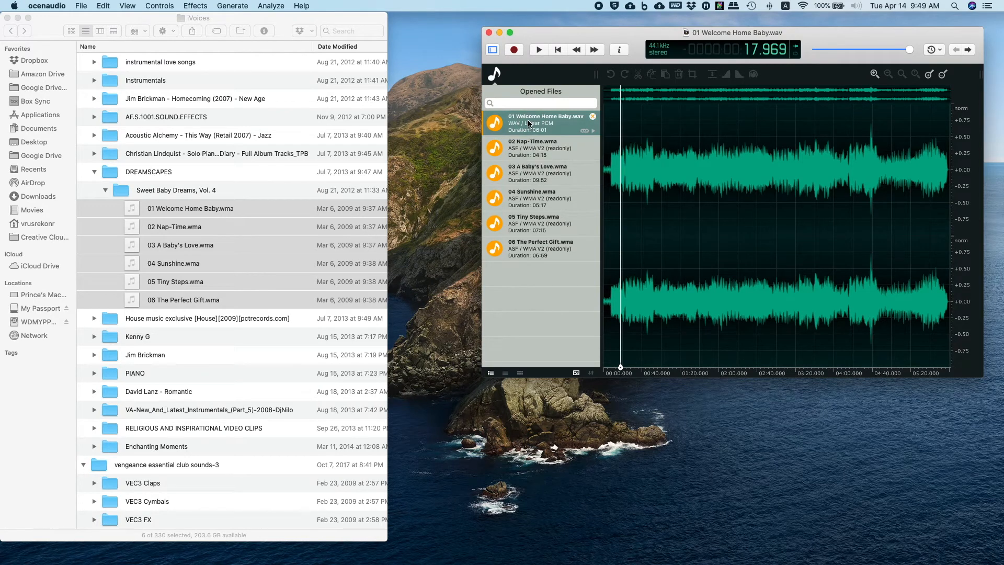
pyautogui.click(532, 271)
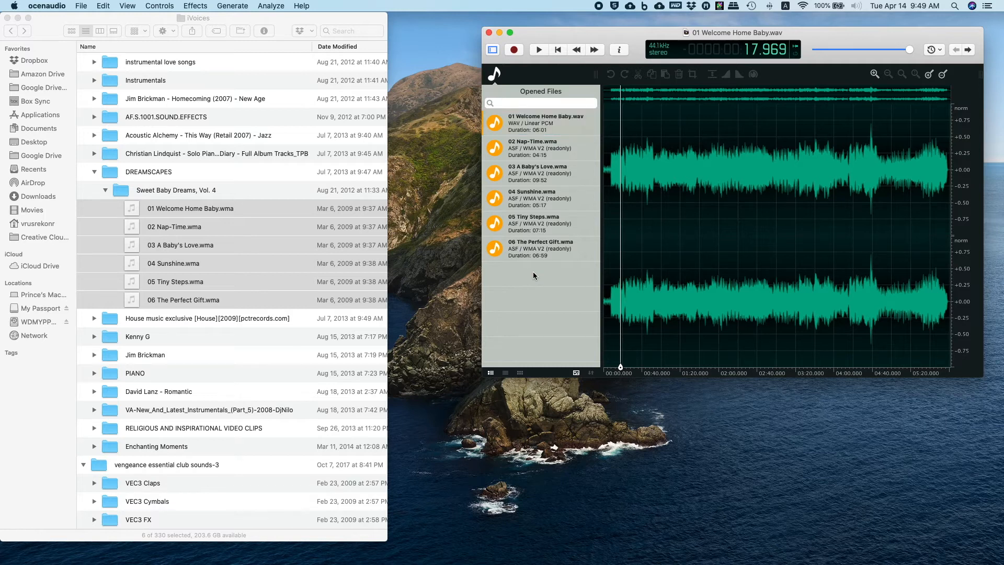
pyautogui.click(535, 127)
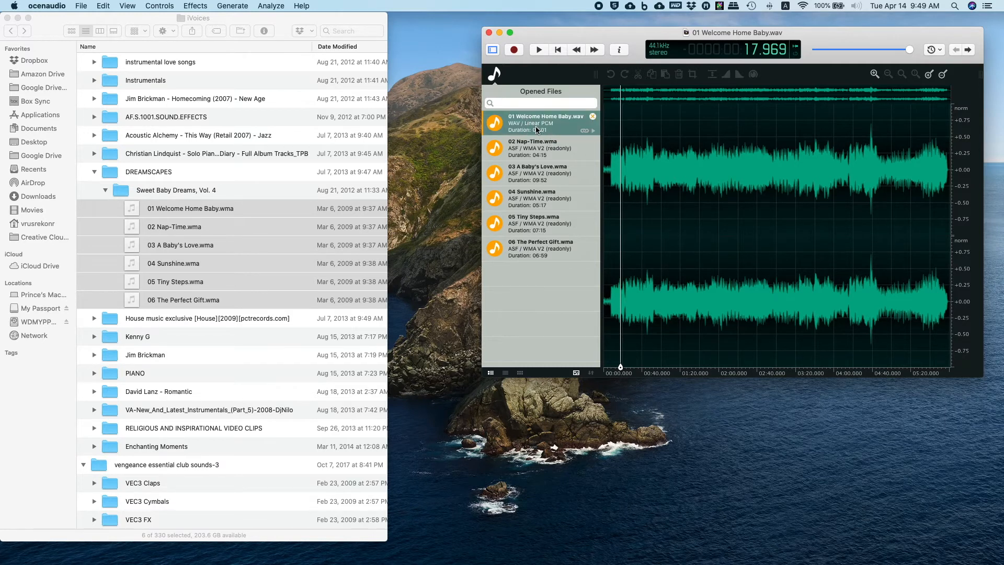
pyautogui.click(525, 280)
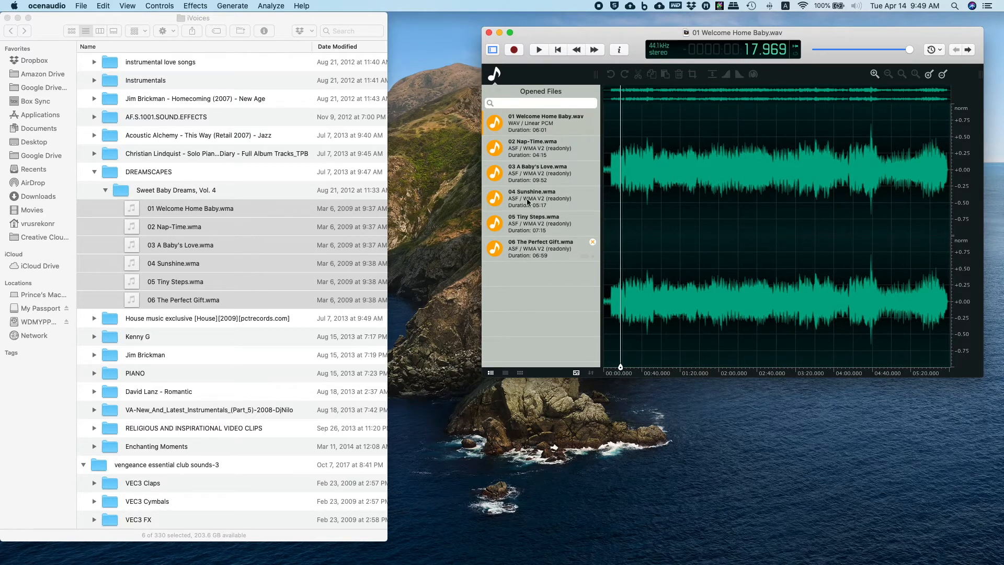
# Step: Highlight tracks 02 to 06 one after another in the opened files, and clear the highlight
pyautogui.click(525, 154)
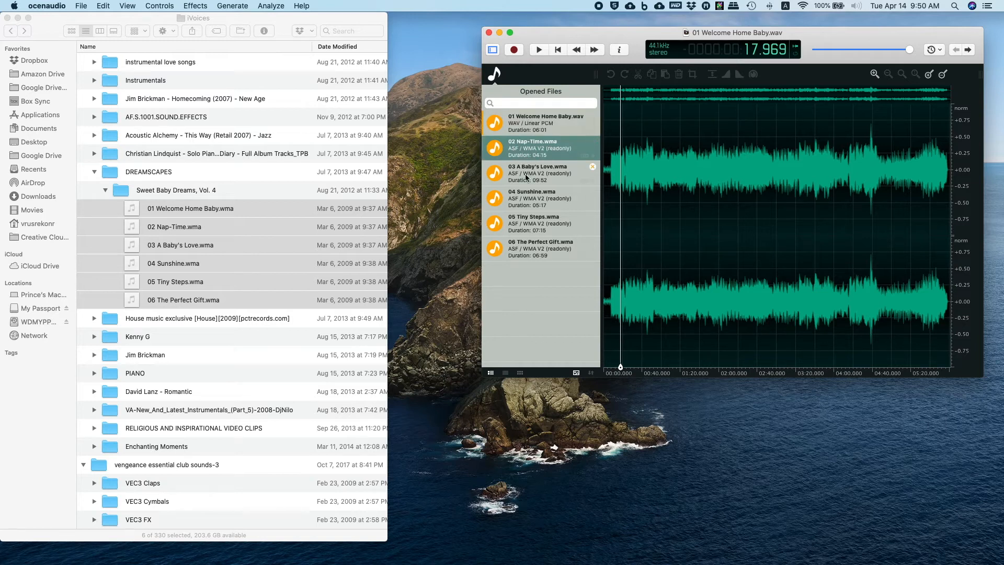
pyautogui.click(525, 174)
pyautogui.click(525, 208)
pyautogui.click(526, 234)
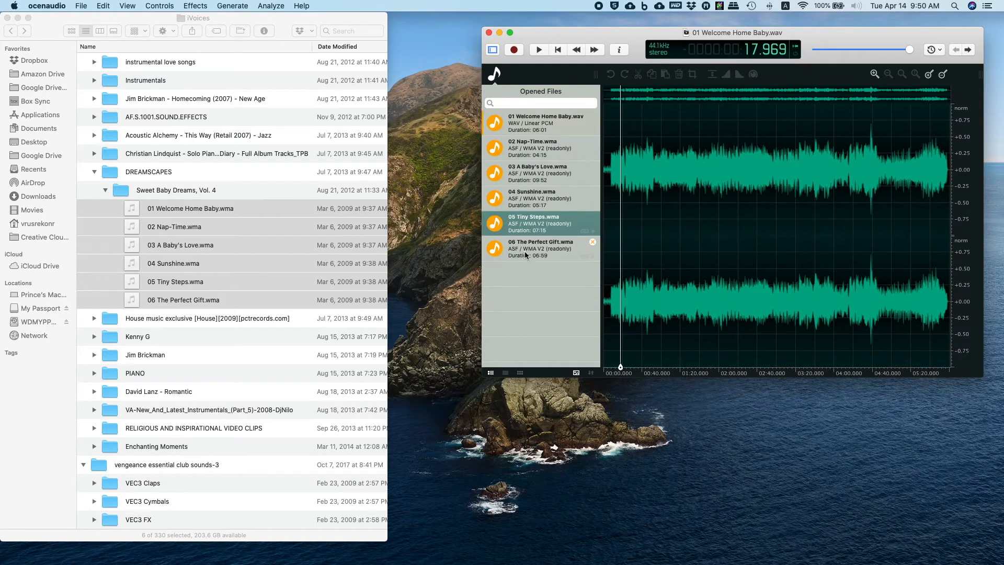
pyautogui.click(525, 251)
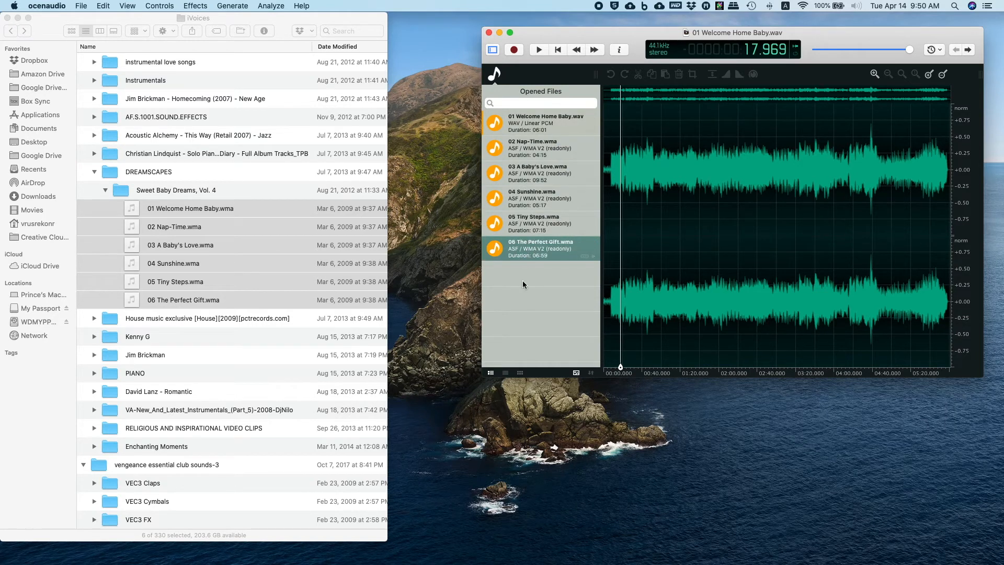
pyautogui.click(526, 293)
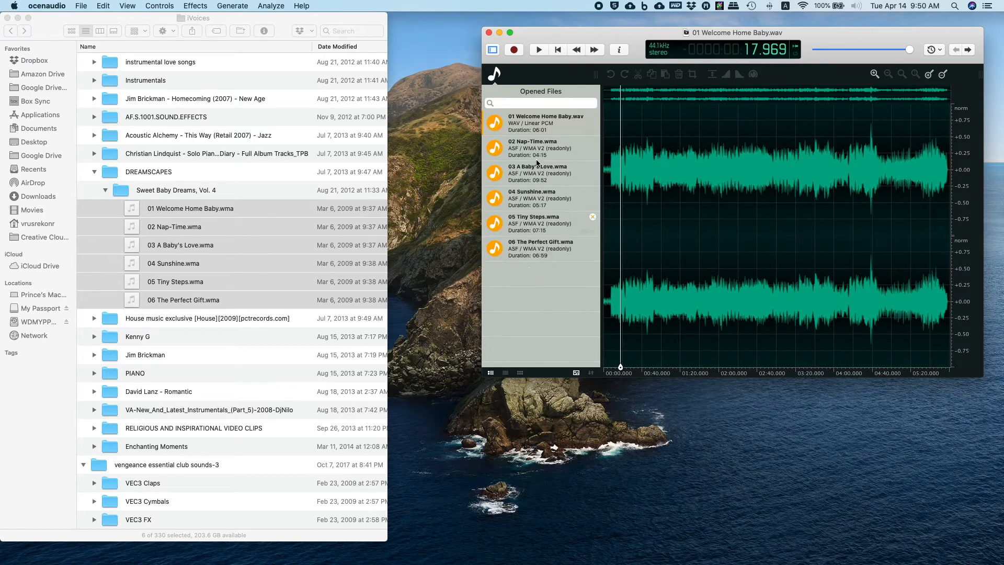
# Step: Select all six opened files together and clear the selection again
pyautogui.click(508, 124)
pyautogui.moveTo(528, 267); pyautogui.dragTo(507, 115)
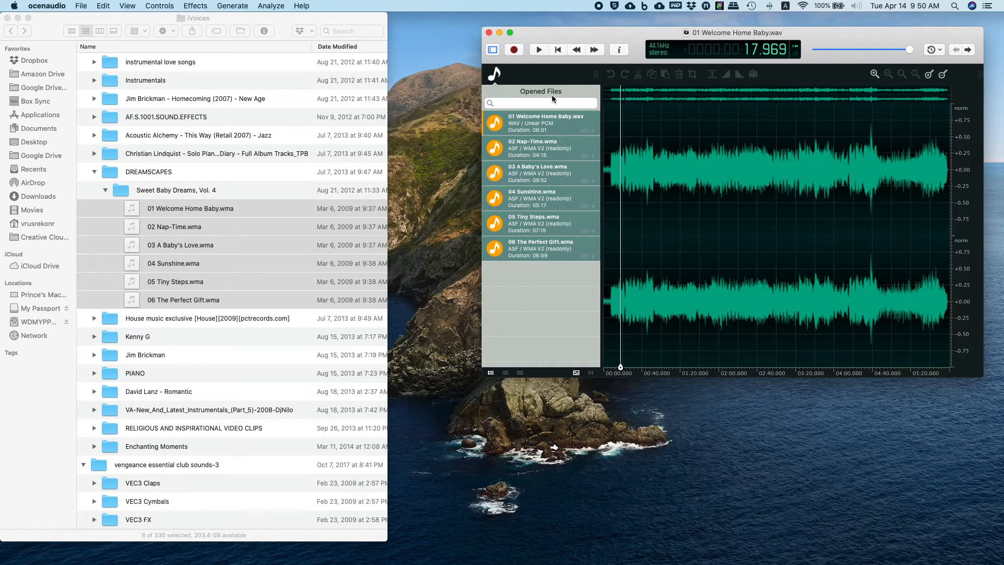
pyautogui.click(523, 271)
# Step: Select all six opened files, join them into one new file, and highlight the joined file in the list
pyautogui.click(518, 123)
pyautogui.rightClick(517, 121)
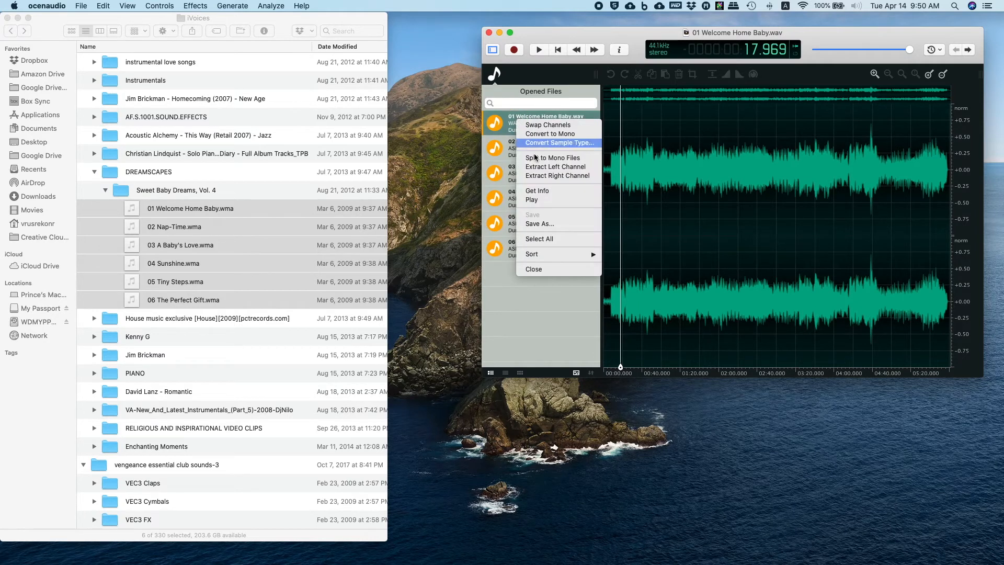
pyautogui.click(544, 239)
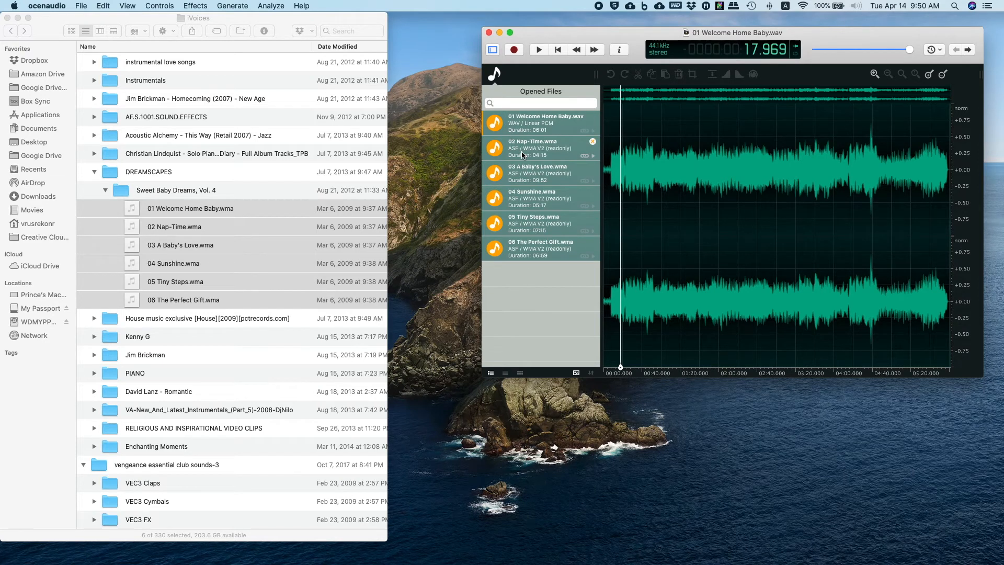
pyautogui.moveTo(499, 122)
pyautogui.rightClick(499, 122)
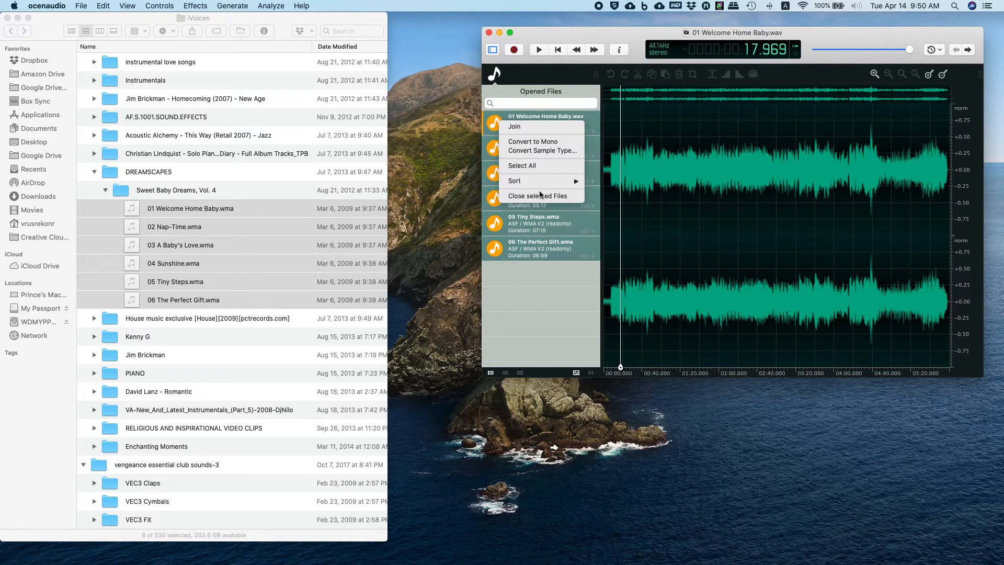
pyautogui.click(534, 129)
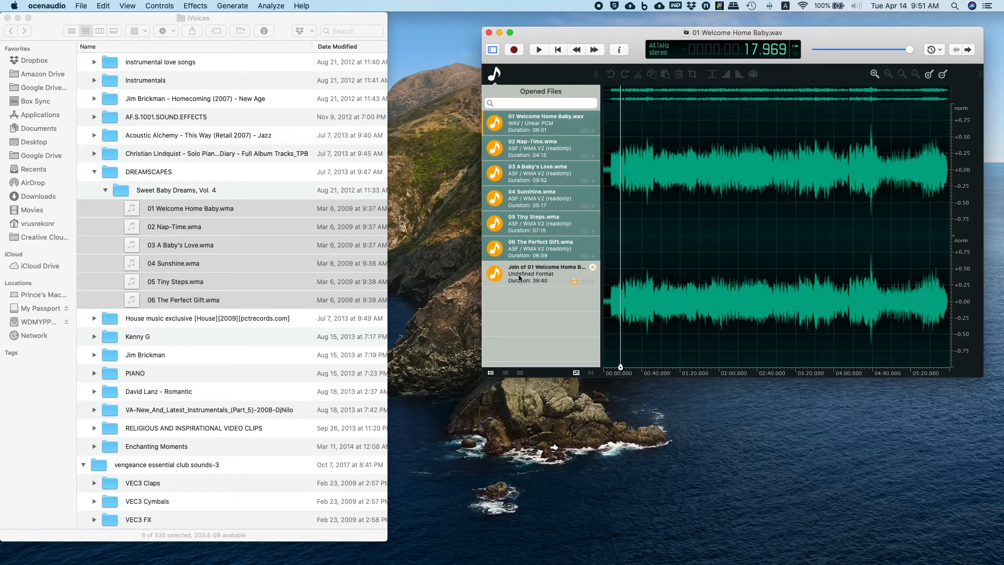
pyautogui.moveTo(520, 278)
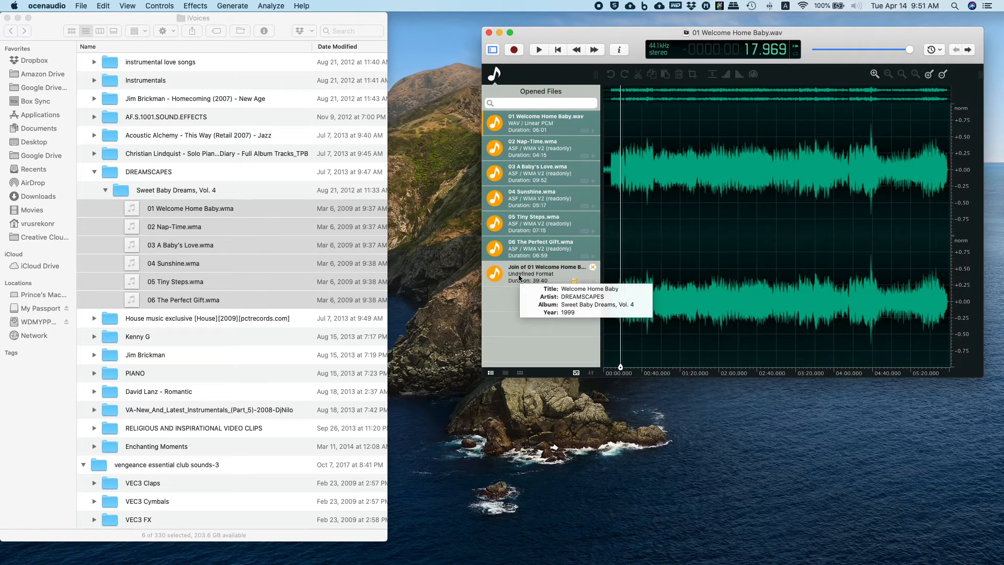
pyautogui.click(523, 275)
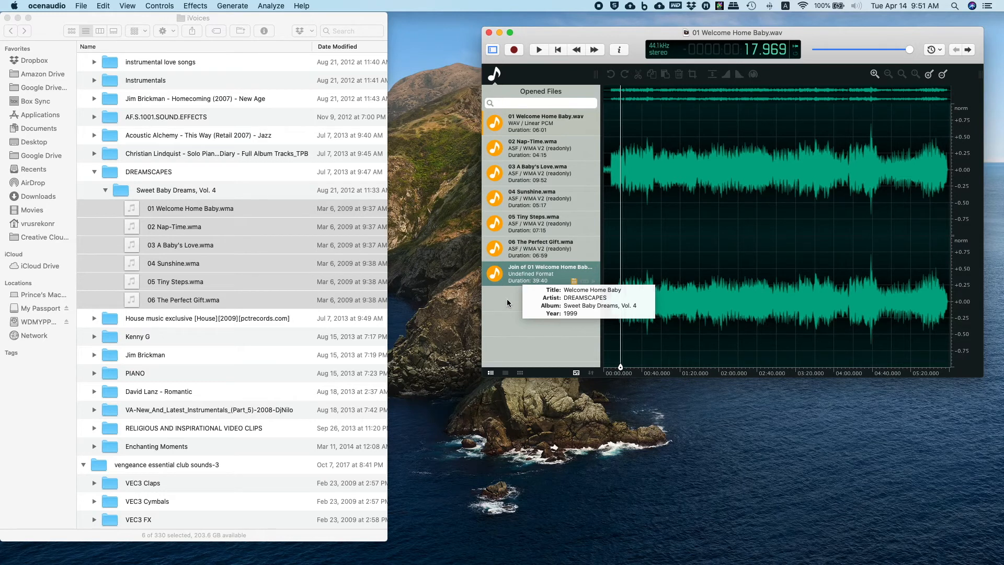
# Step: Select all seven opened files and review the operations offered for the selection, such as Join, Convert to Mono and Save Selected Files
pyautogui.rightClick(523, 120)
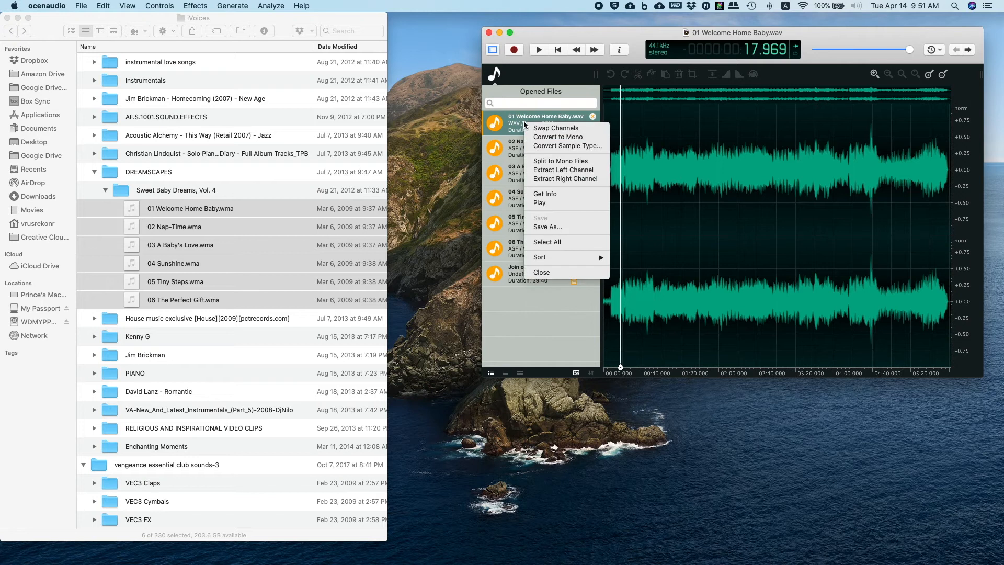
pyautogui.click(556, 243)
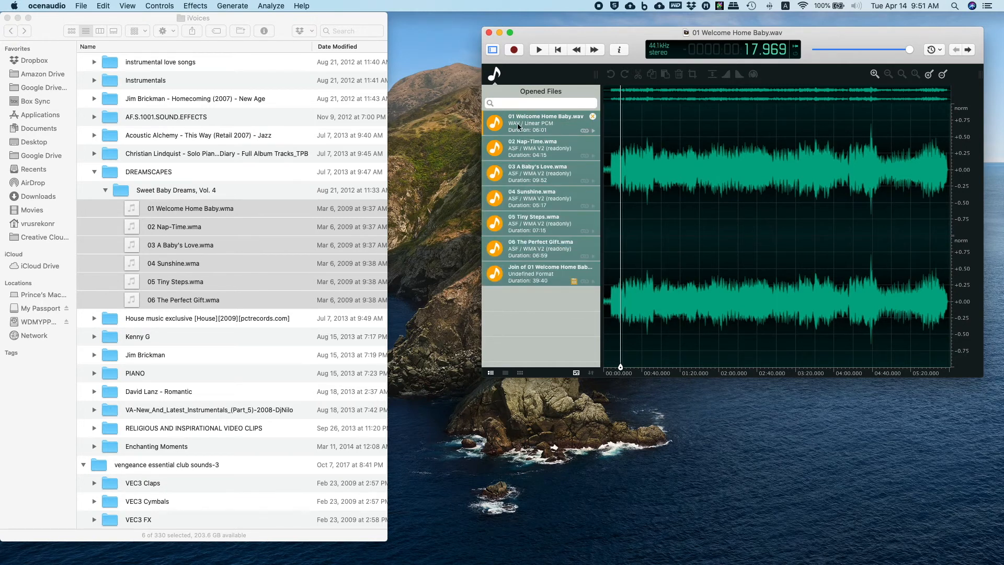
pyautogui.moveTo(516, 123)
pyautogui.rightClick(514, 196)
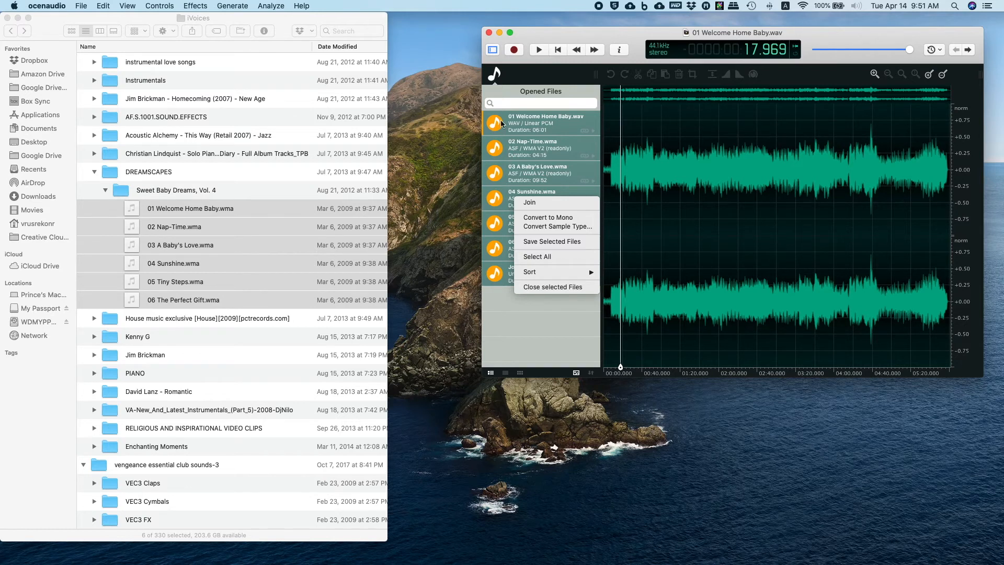
pyautogui.click(503, 297)
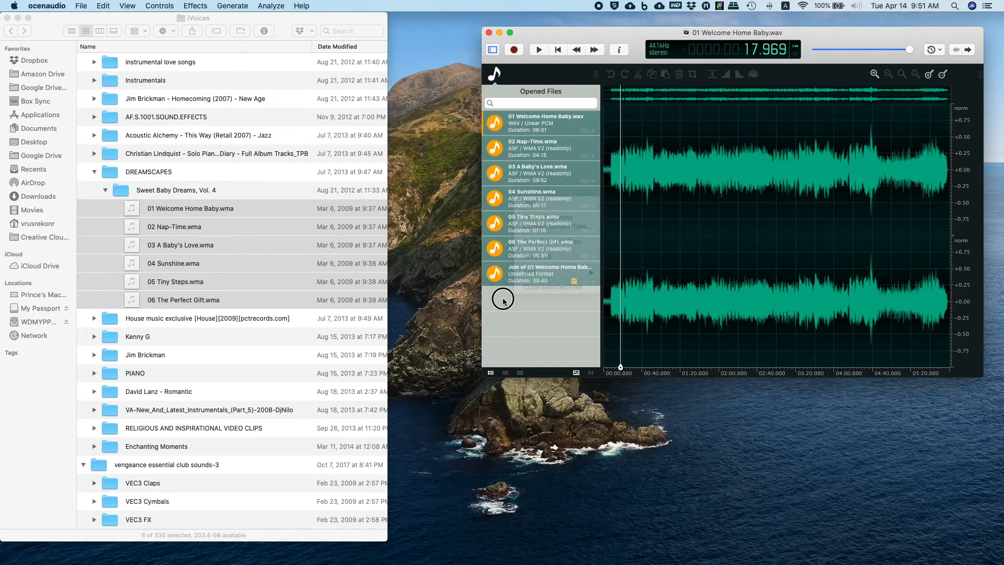
pyautogui.rightClick(513, 119)
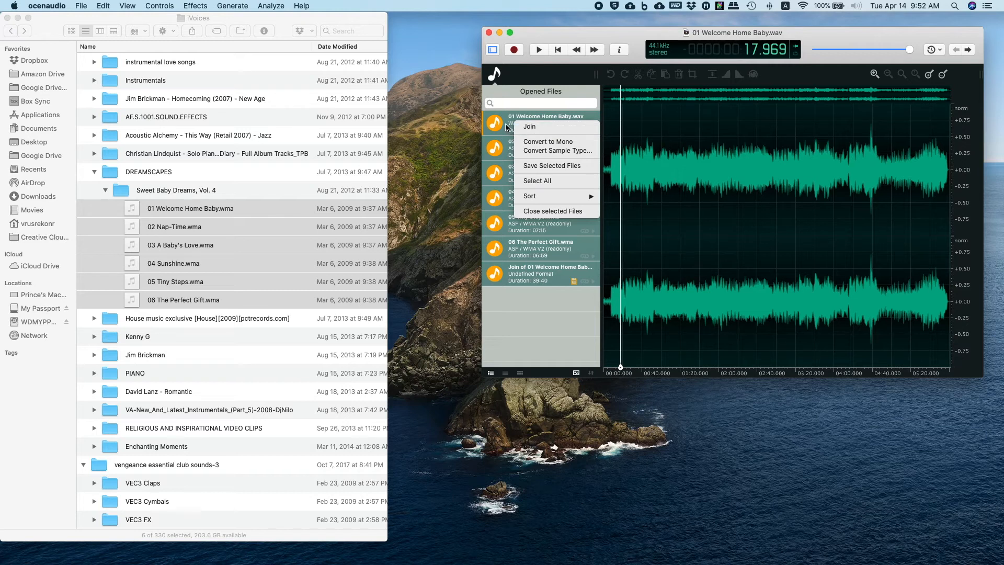
pyautogui.click(508, 297)
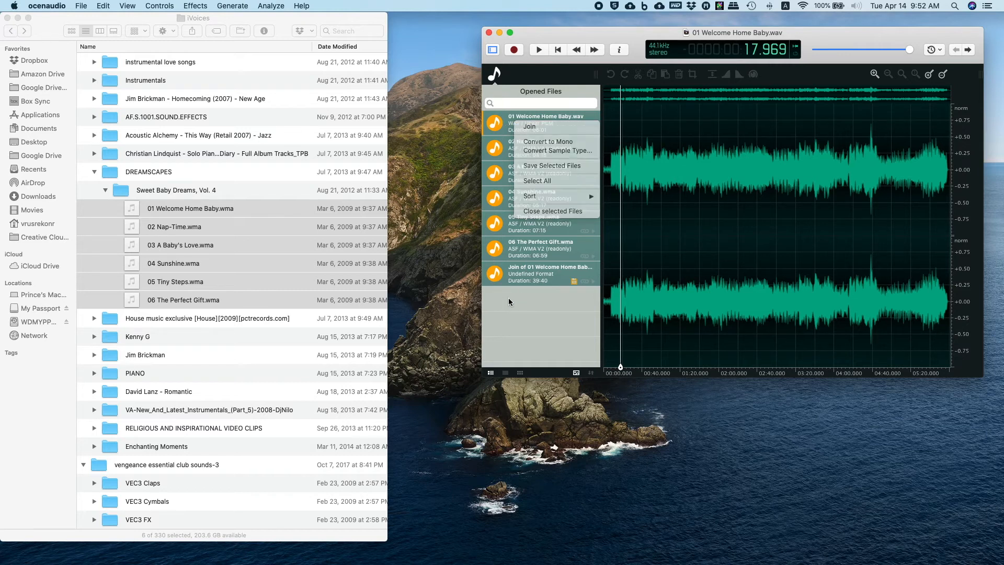
# Step: Highlight the joined file alone in the opened files, check its track details, and clear the highlight
pyautogui.click(524, 278)
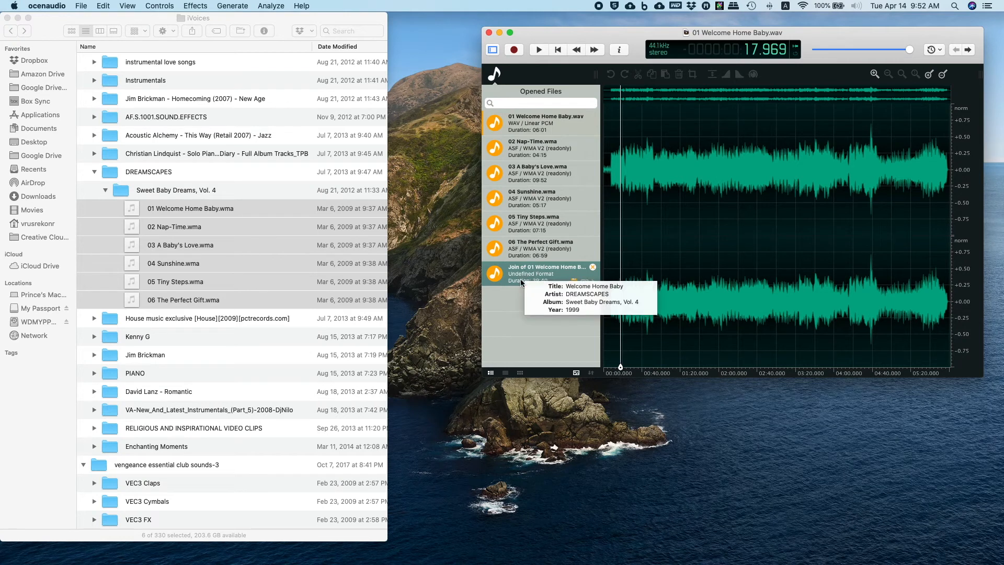
pyautogui.click(516, 291)
pyautogui.click(519, 275)
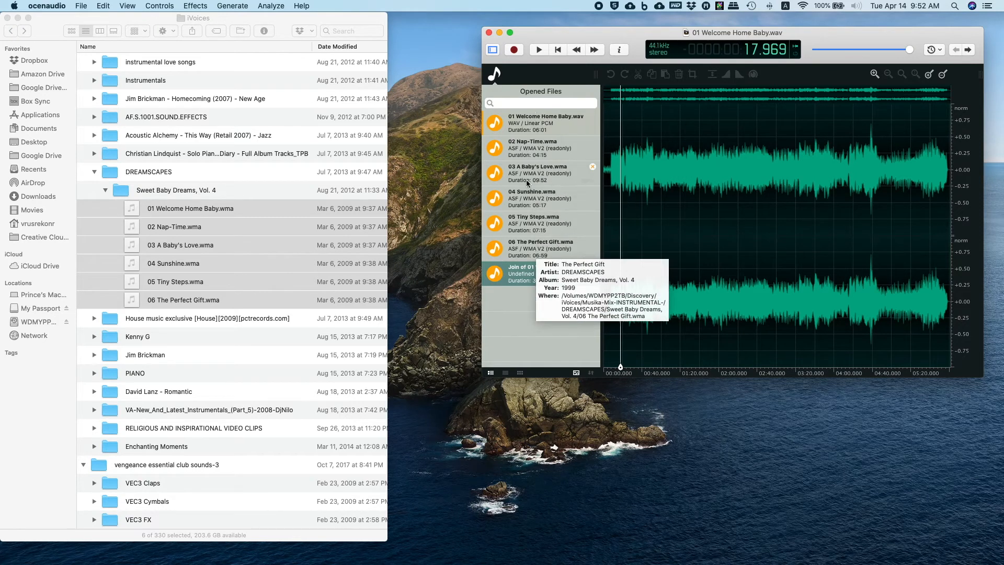
pyautogui.click(524, 298)
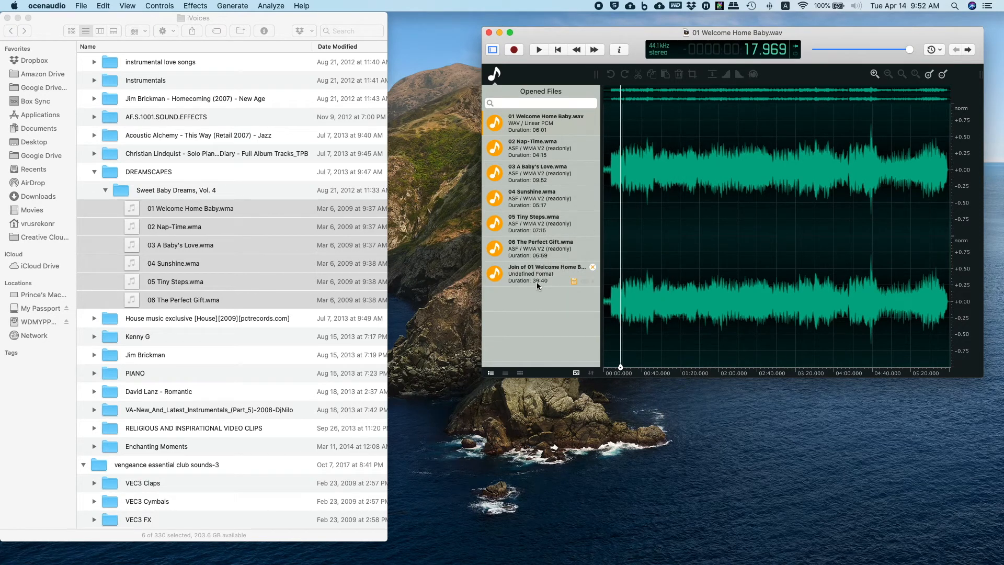
# Step: Select the joined file alone in the opened files and review the operations offered for it, such as Save As and Split to Mono Files
pyautogui.click(537, 282)
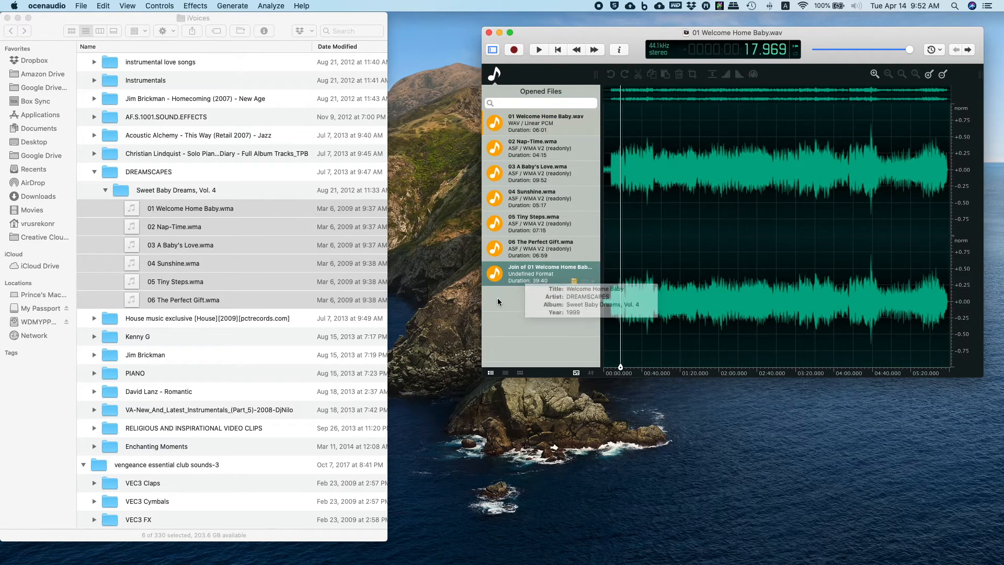
pyautogui.rightClick(517, 271)
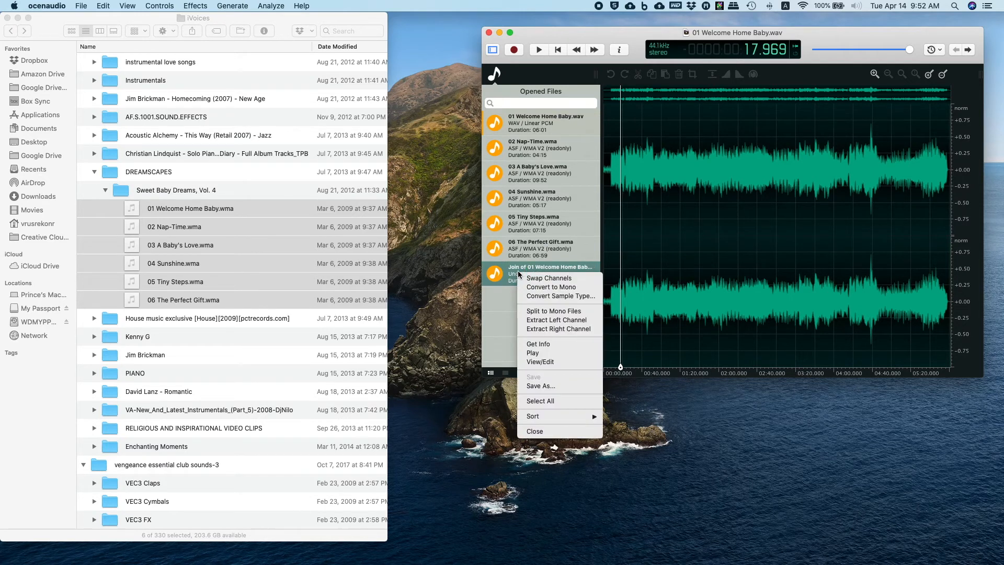
pyautogui.click(501, 300)
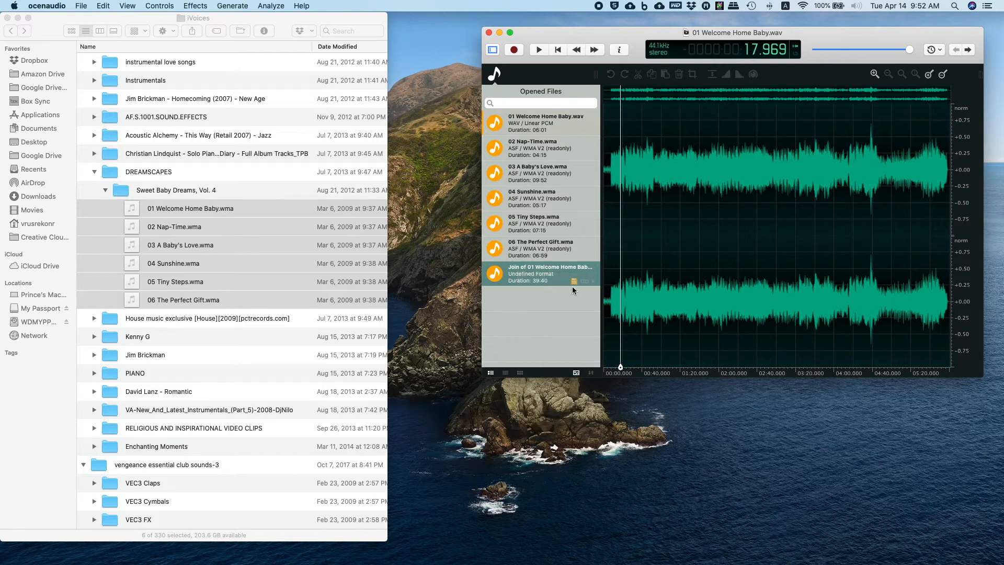
# Step: Start saving the joined file under a new name, minimize the file browser window, and name the file BABIES MUSIC
pyautogui.moveTo(574, 283)
pyautogui.rightClick(518, 276)
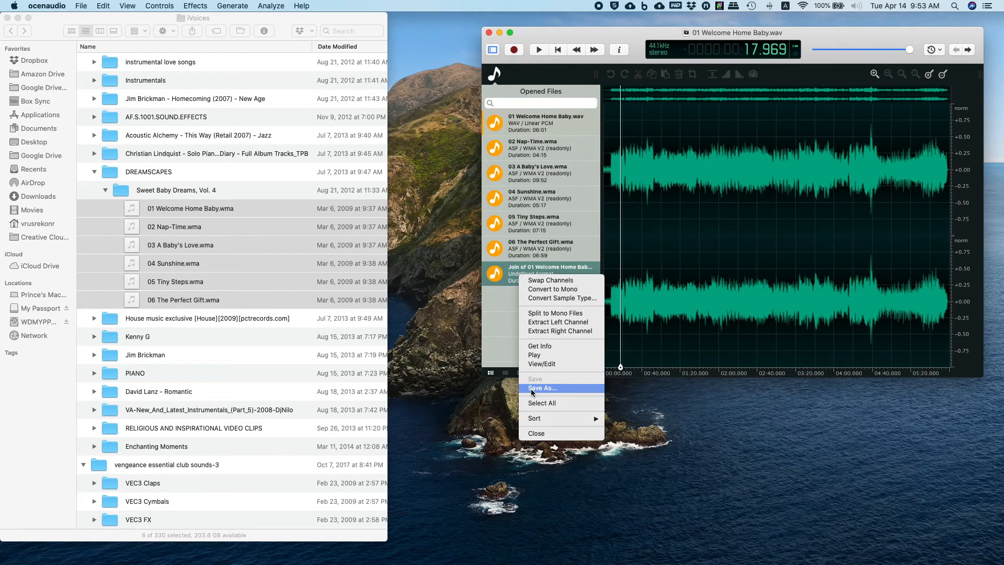
pyautogui.click(569, 389)
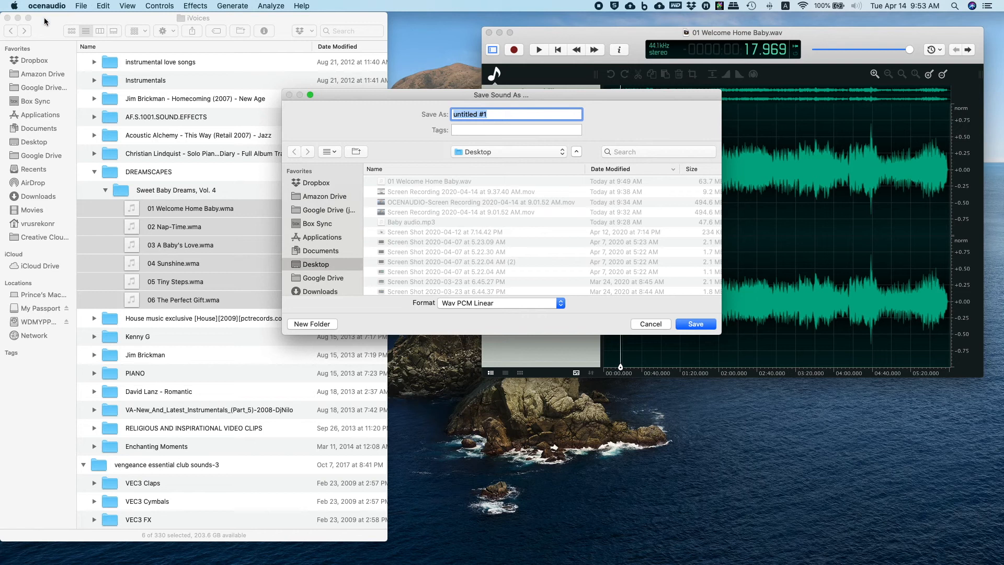
pyautogui.click(19, 17)
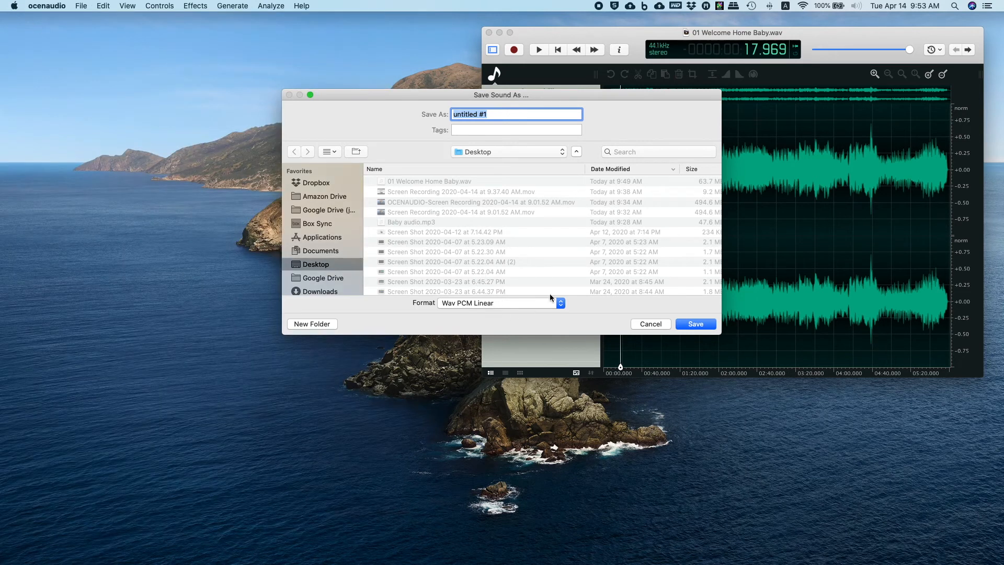
pyautogui.click(519, 114)
pyautogui.moveTo(519, 114); pyautogui.dragTo(448, 111)
pyautogui.write('BABIES MUSIC')
# Step: Set the output format of BABIES MUSIC to MP3 (MPEG Layer 3)
pyautogui.click(504, 303)
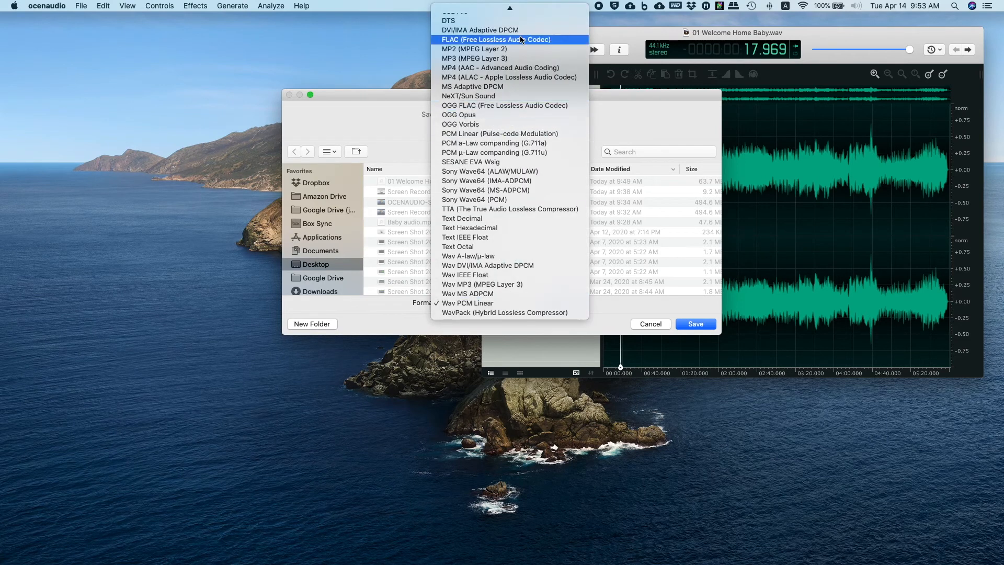
pyautogui.moveTo(510, 7)
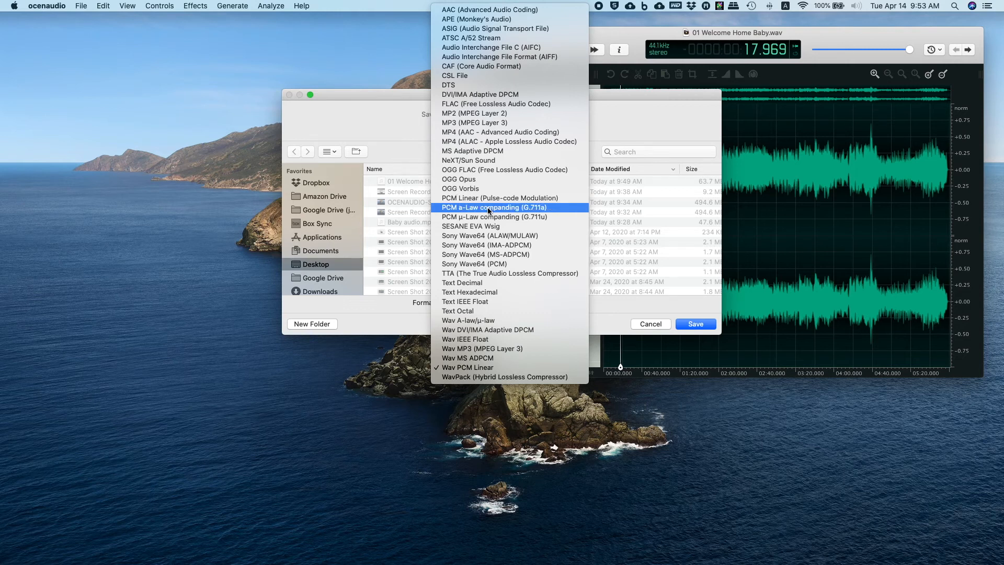
pyautogui.click(488, 124)
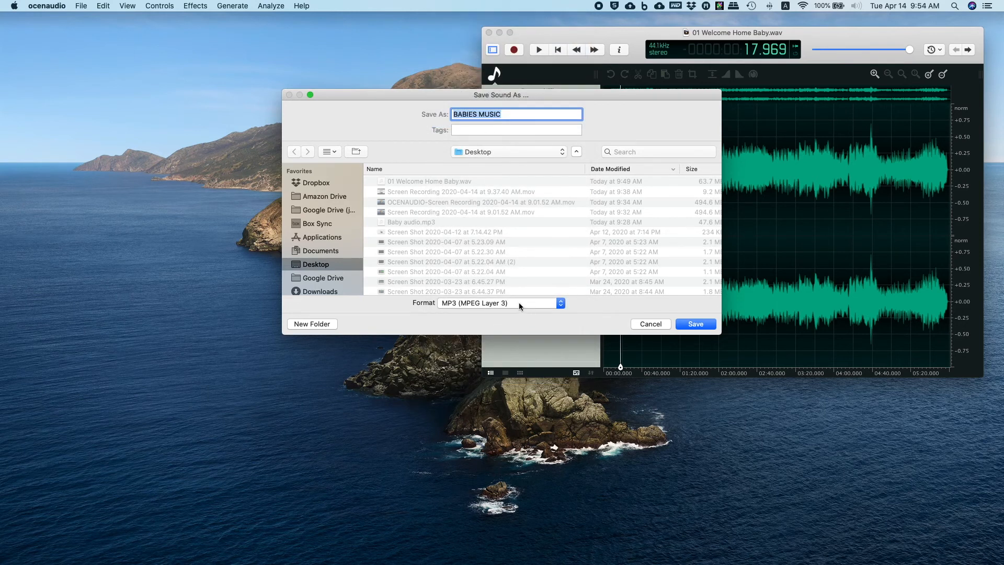
# Step: Try switching the output format between PCM Linear (Pulse-code Modulation), Wav PCM Linear and MP3 (MPEG Layer 3)
pyautogui.click(519, 302)
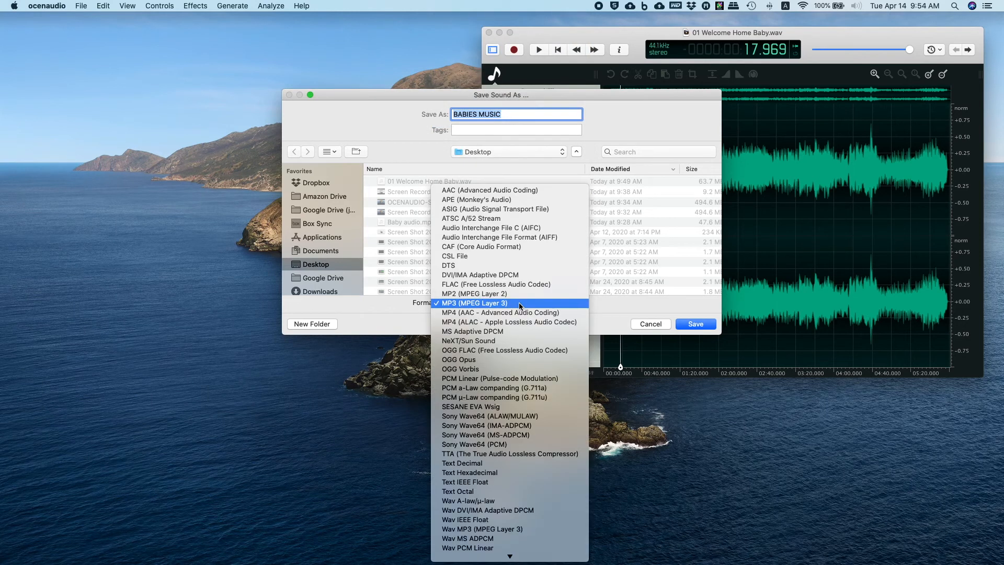
pyautogui.click(483, 380)
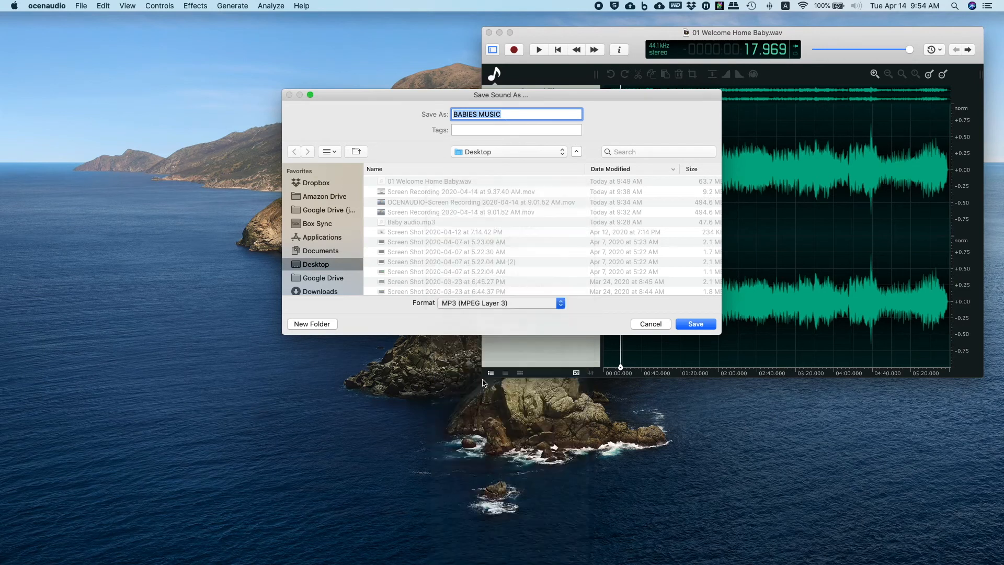
pyautogui.click(527, 304)
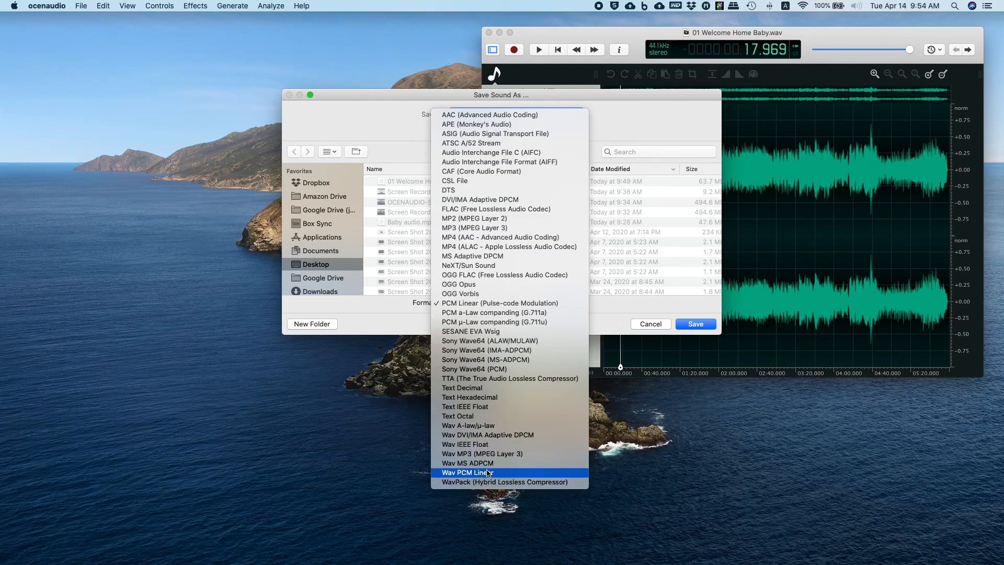
pyautogui.click(461, 473)
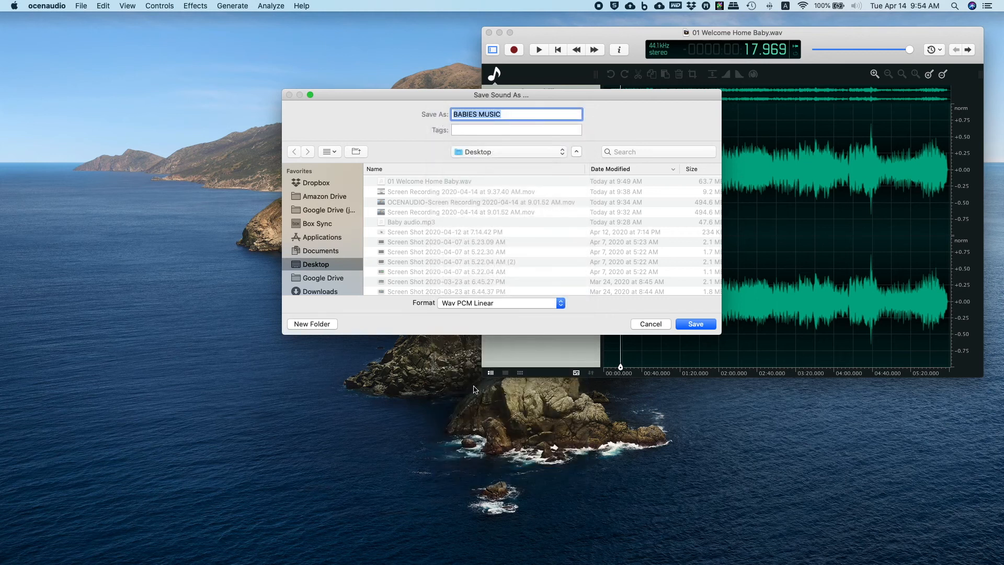
pyautogui.click(539, 302)
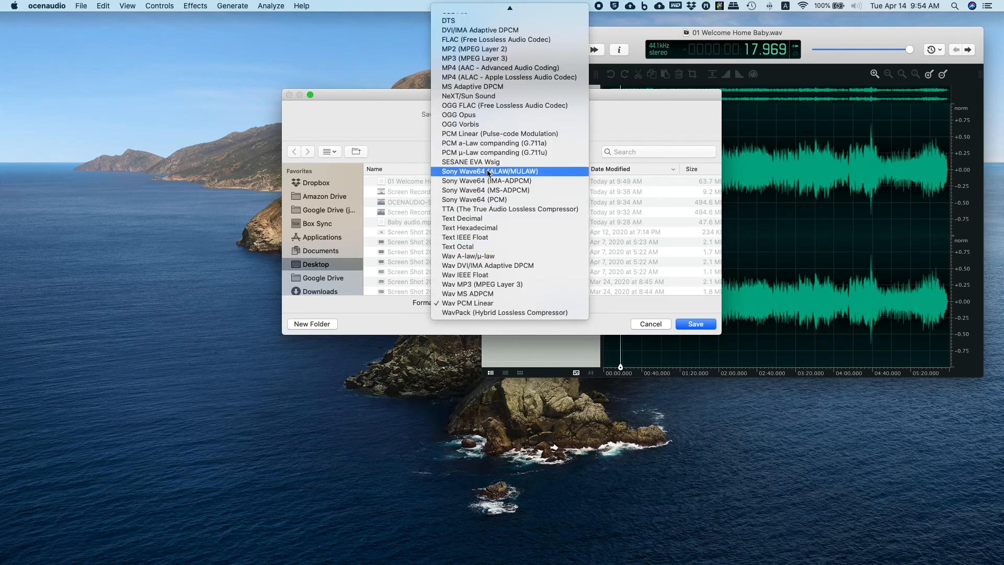
pyautogui.scroll(3, 509, 103)
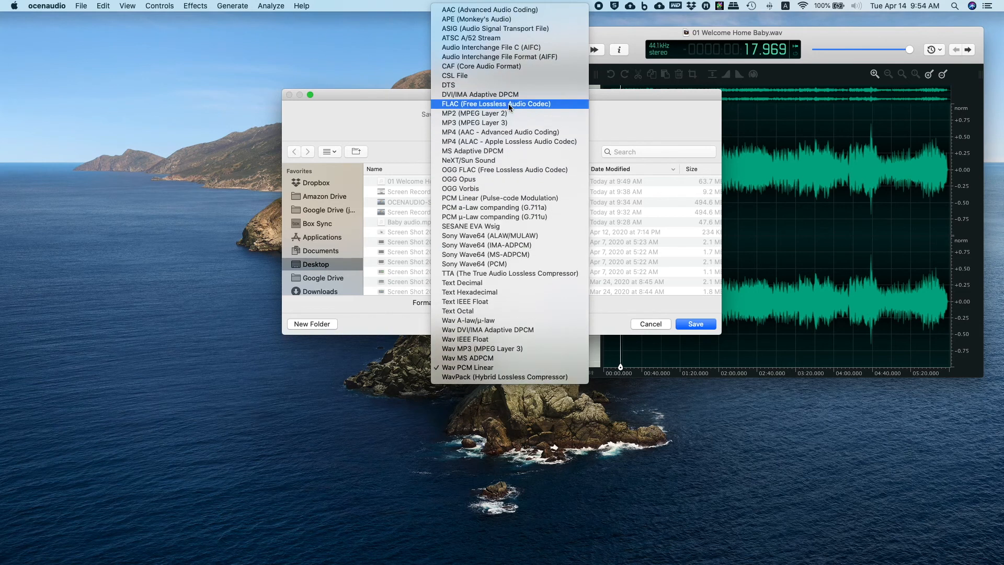
pyautogui.click(486, 122)
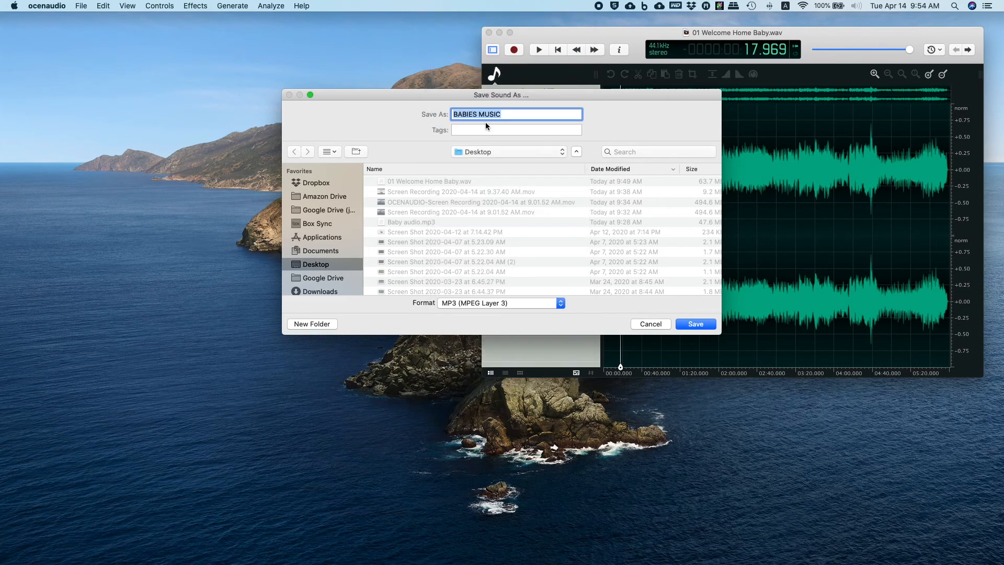
pyautogui.click(514, 304)
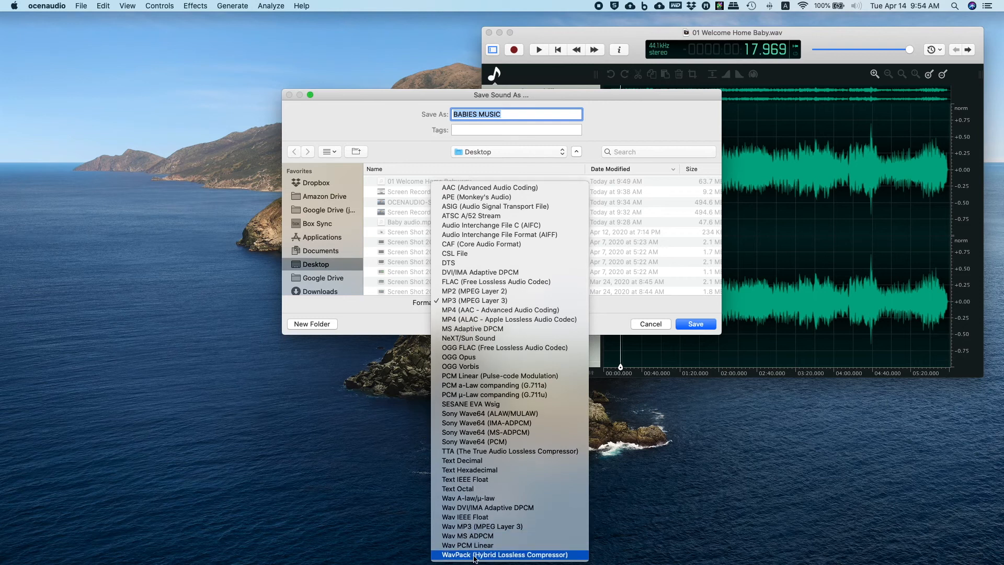
pyautogui.click(475, 546)
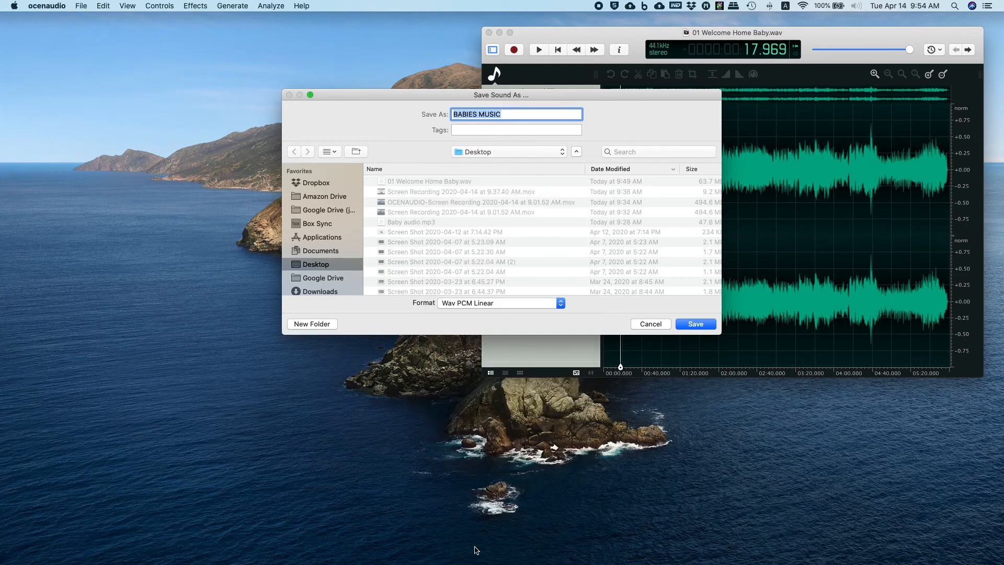
# Step: Choose MP3 (MPEG Layer 3) as the format again and save the joined file to the Desktop
pyautogui.click(510, 302)
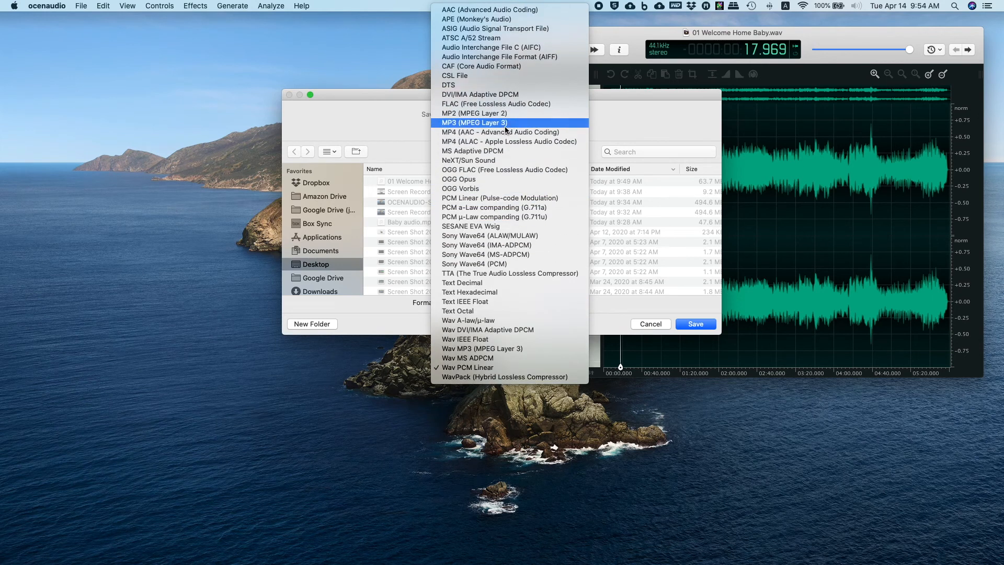
pyautogui.click(506, 123)
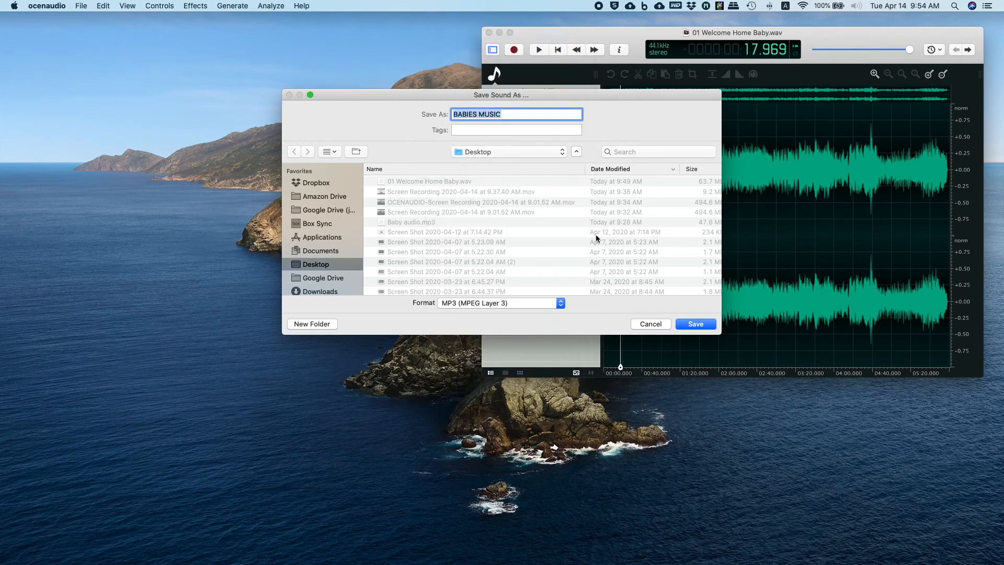
pyautogui.click(697, 324)
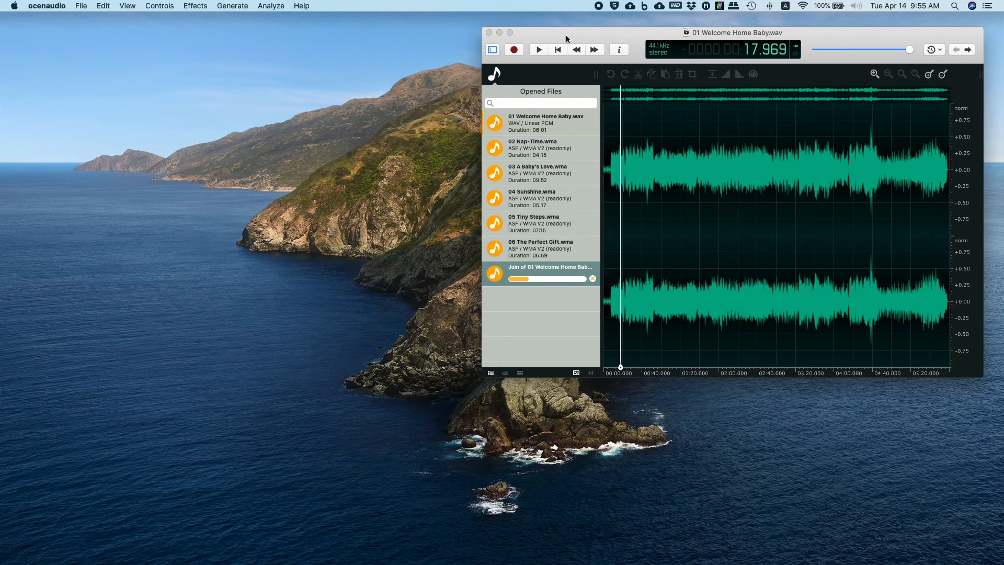
# Step: Record a short clip into 01 Welcome Home Baby.wav from about 2:20, stop, and undo the recording
pyautogui.click(527, 33)
pyautogui.click(738, 121)
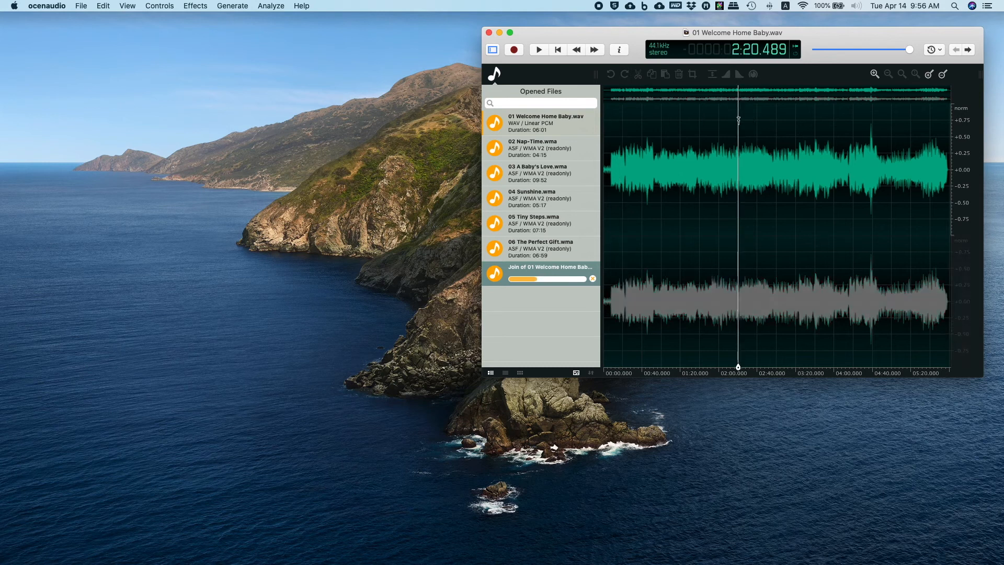
pyautogui.click(513, 50)
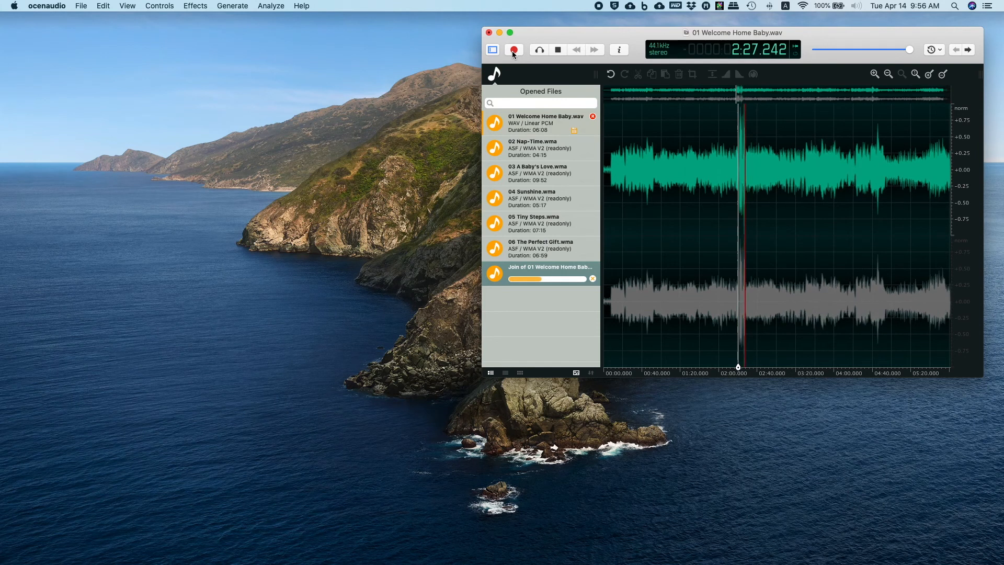
pyautogui.click(514, 52)
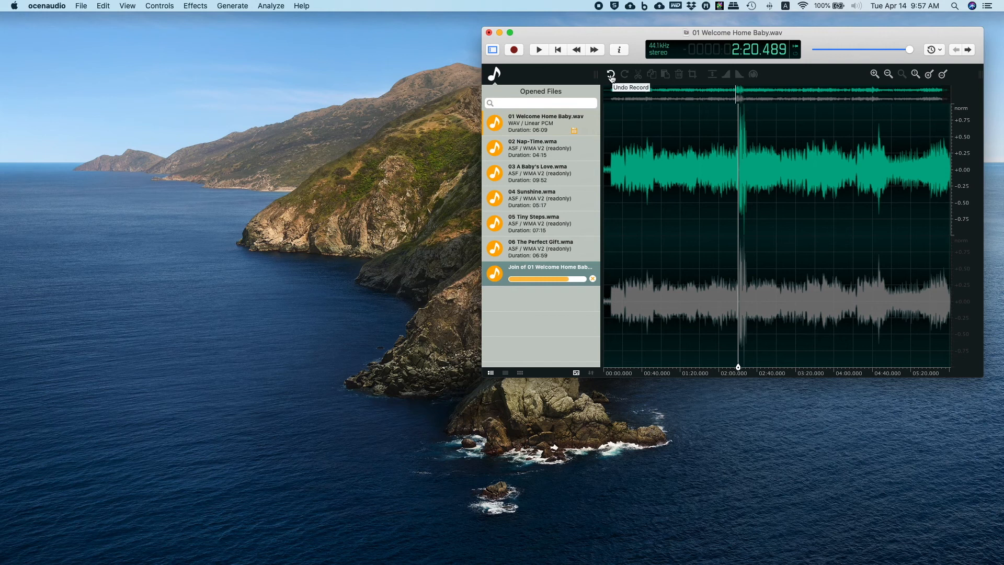
pyautogui.click(611, 76)
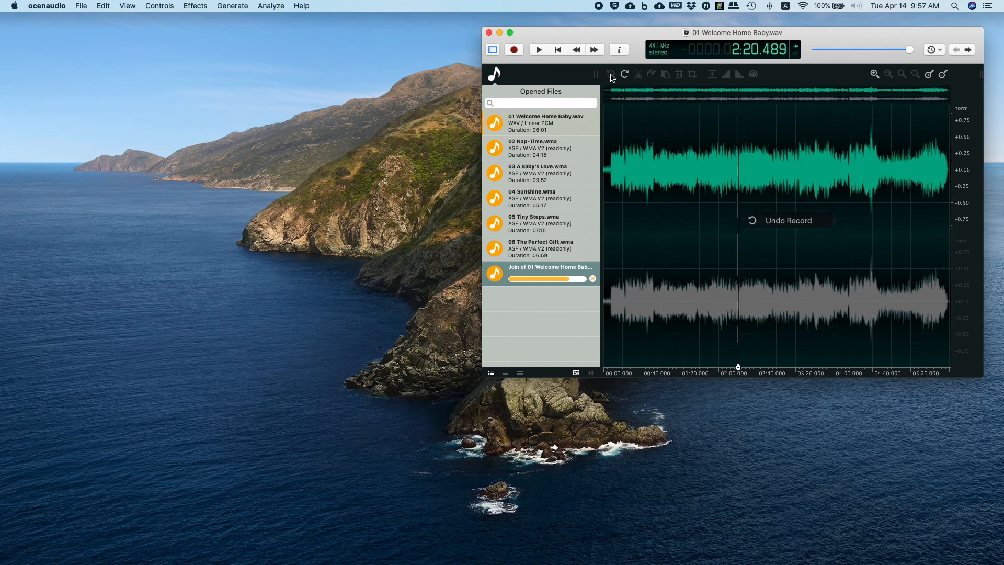
# Step: Place the playback cursor at various points along the middle of the 01 Welcome Home Baby.wav waveform
pyautogui.click(753, 151)
pyautogui.click(793, 132)
pyautogui.click(743, 123)
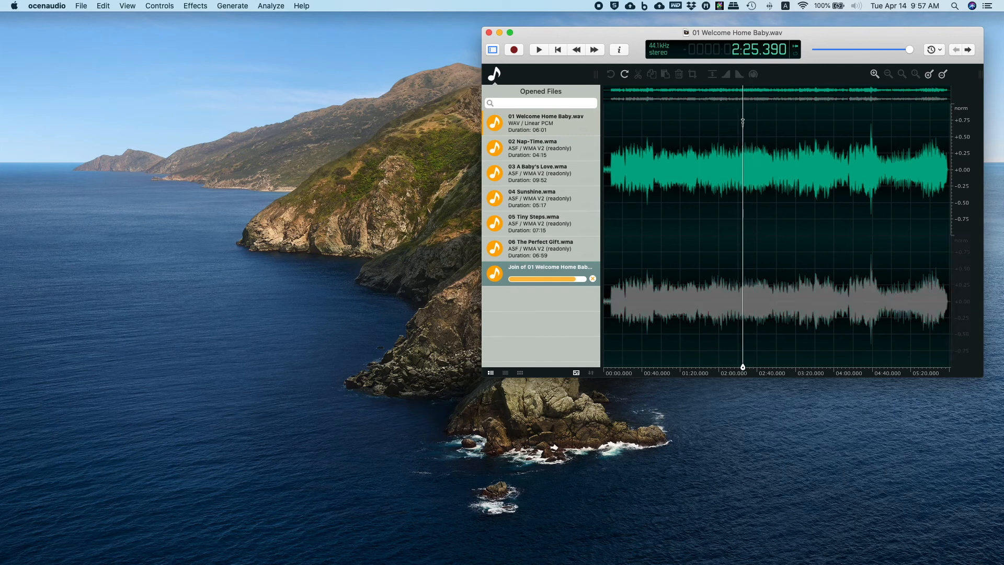
pyautogui.click(711, 124)
pyautogui.click(838, 124)
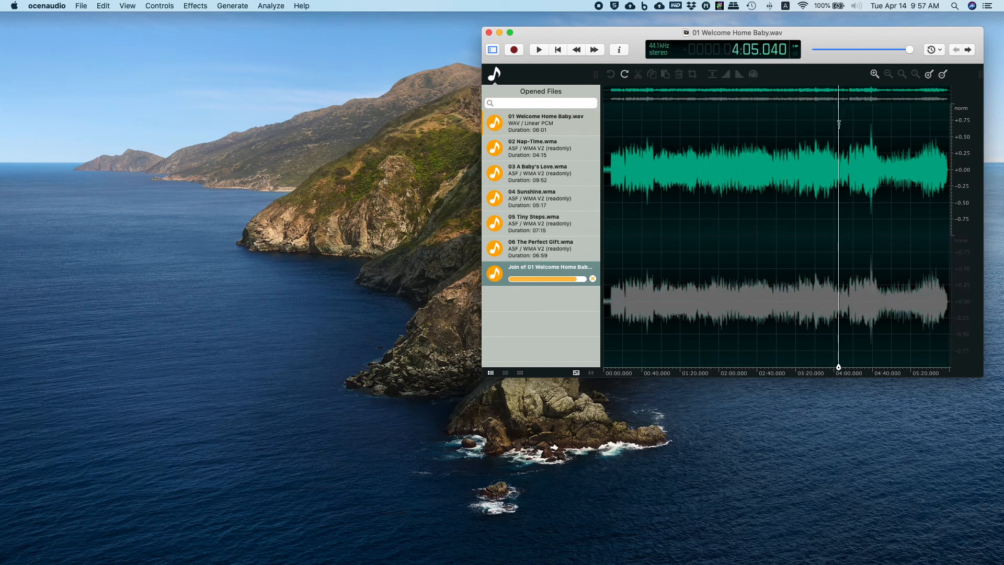
pyautogui.click(767, 124)
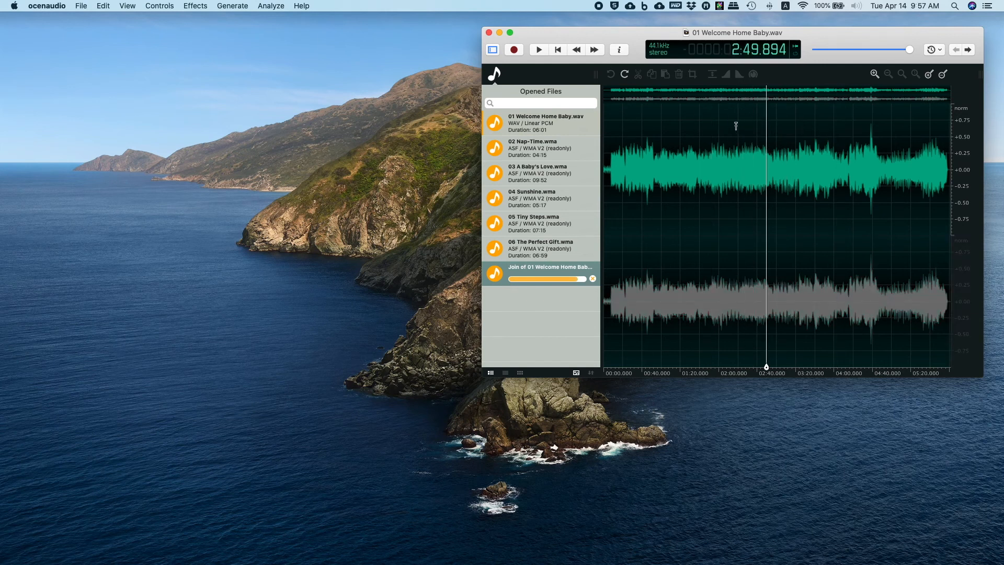
pyautogui.click(675, 116)
pyautogui.click(734, 123)
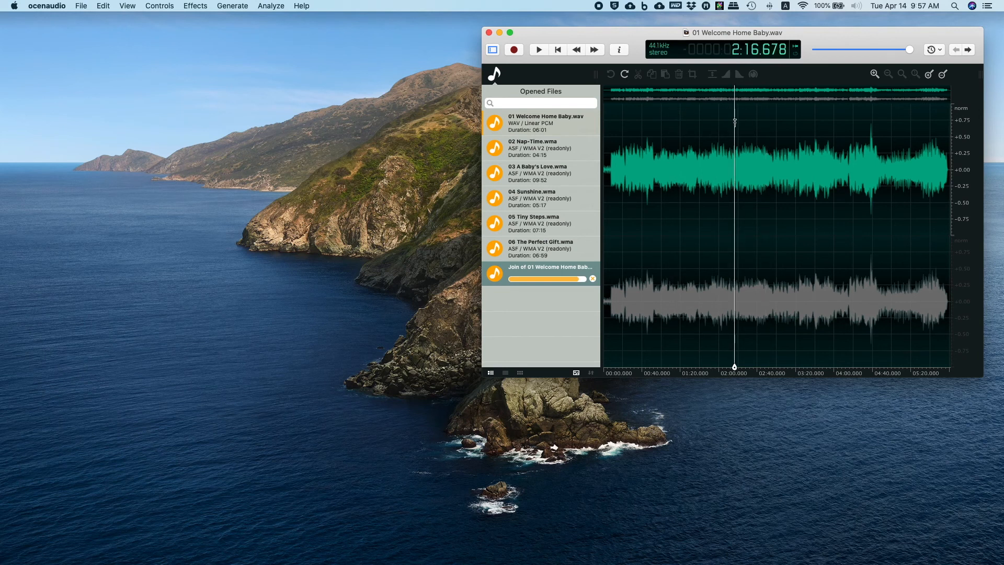
pyautogui.click(767, 122)
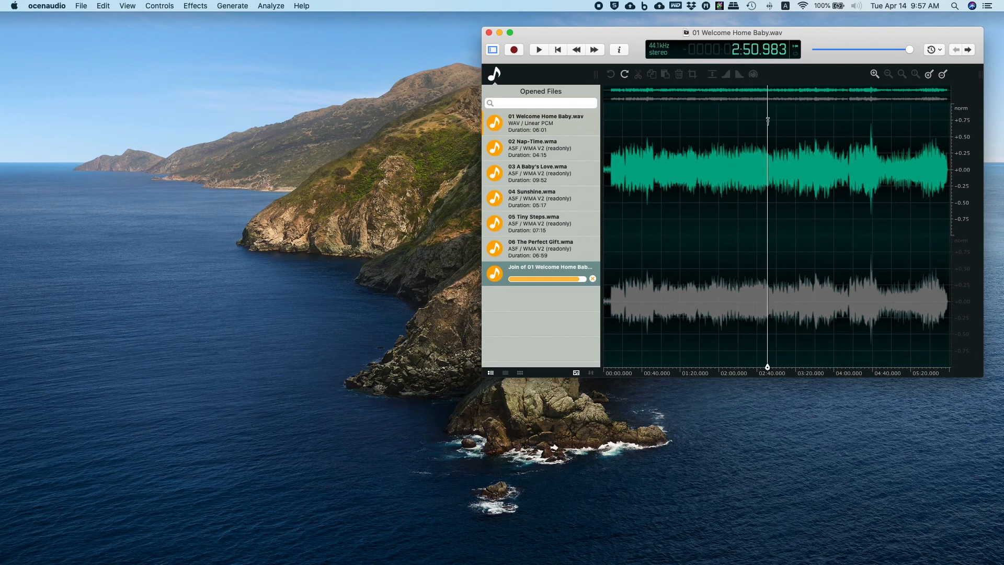
pyautogui.click(731, 128)
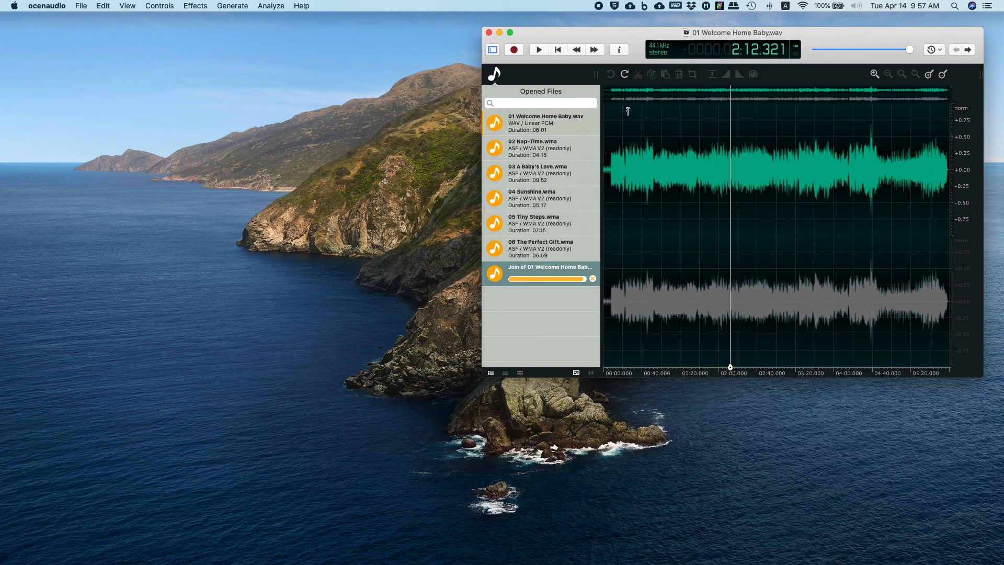
# Step: Record a short clip at the very beginning of 01 Welcome Home Baby.wav, stop, and undo the recording
pyautogui.click(603, 106)
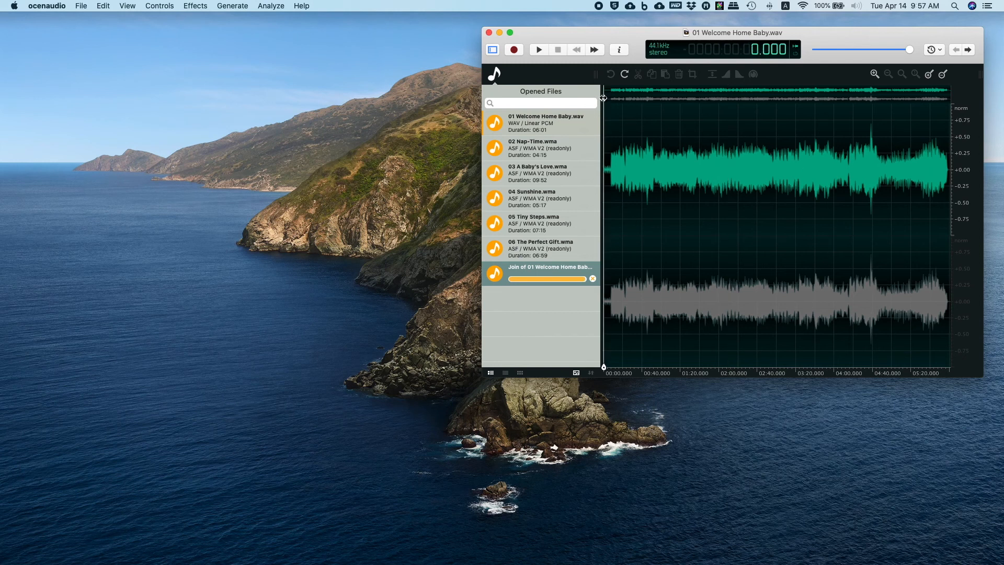
pyautogui.click(513, 51)
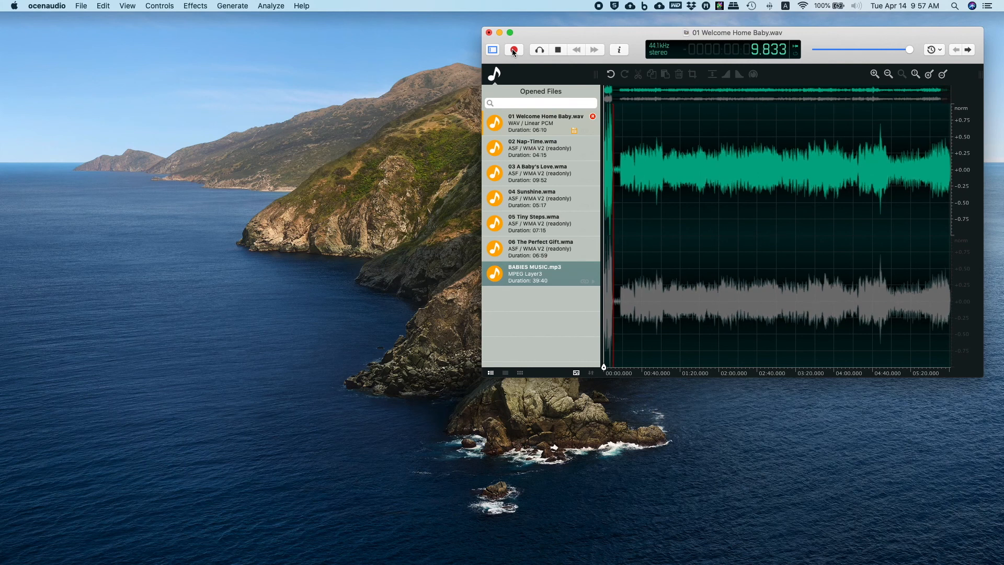
pyautogui.click(514, 50)
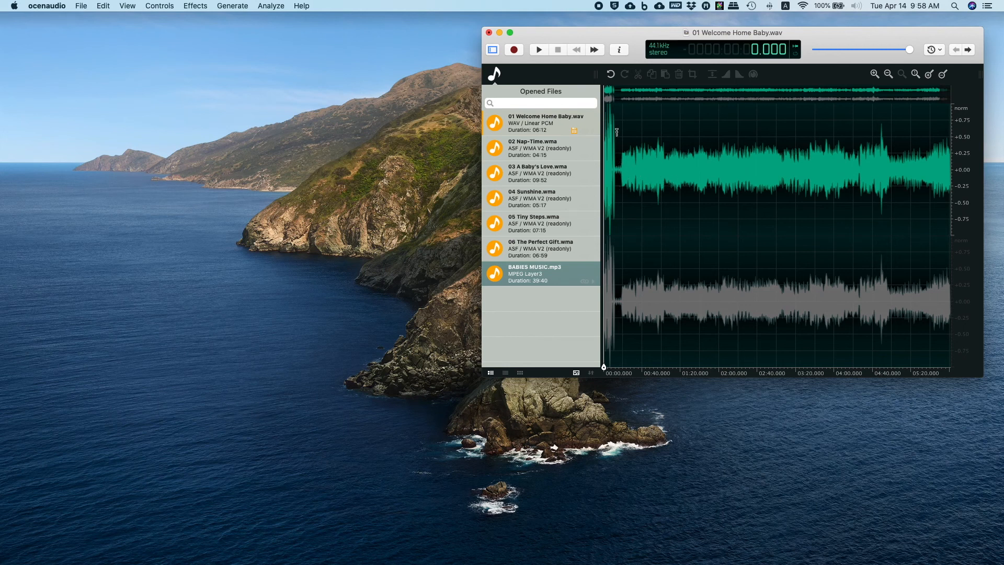
pyautogui.click(611, 74)
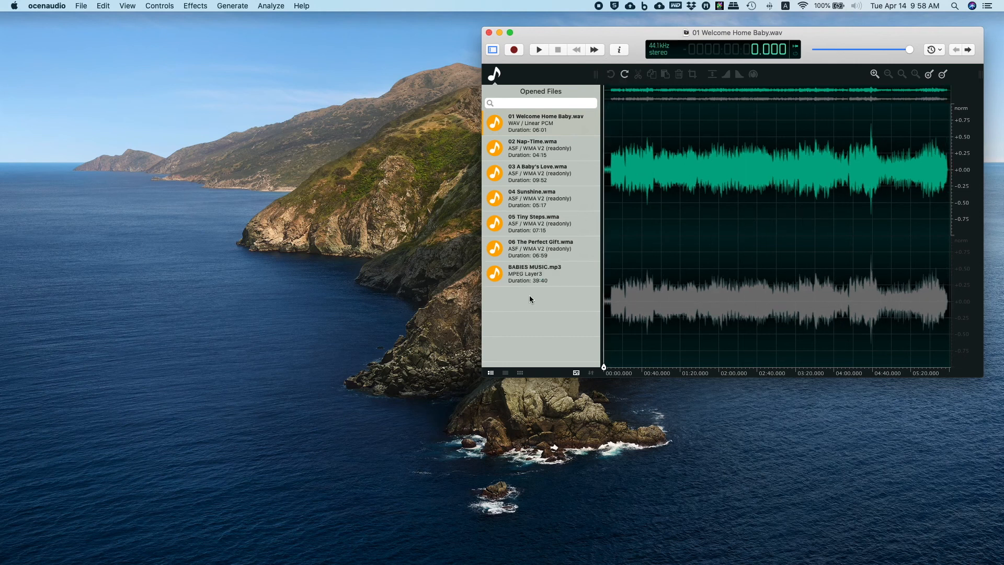
# Step: Open BABIES MUSIC.mp3 from the opened files, zoom in on its middle, and select the visible stretch ending at about 17:32
pyautogui.click(532, 277)
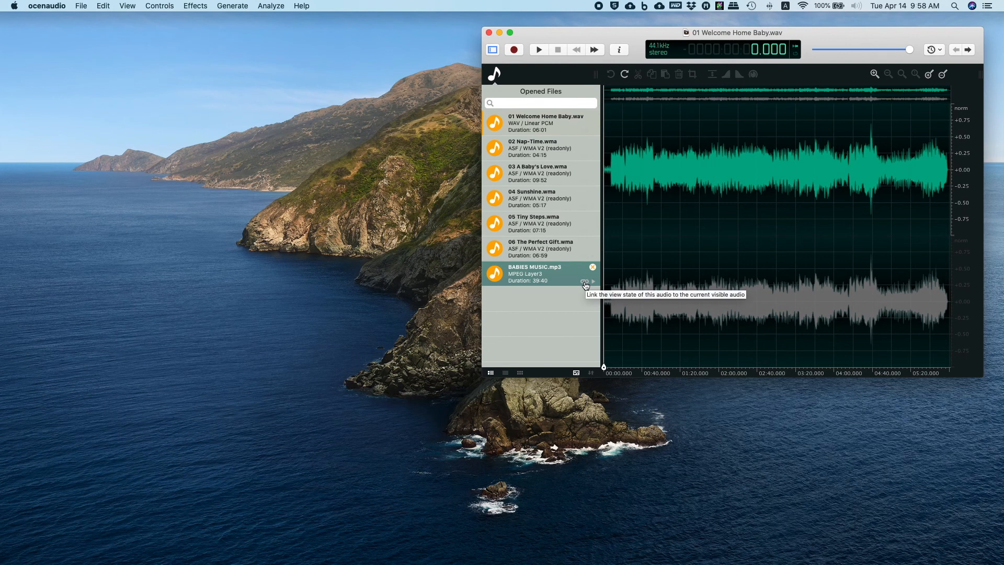
pyautogui.click(544, 275)
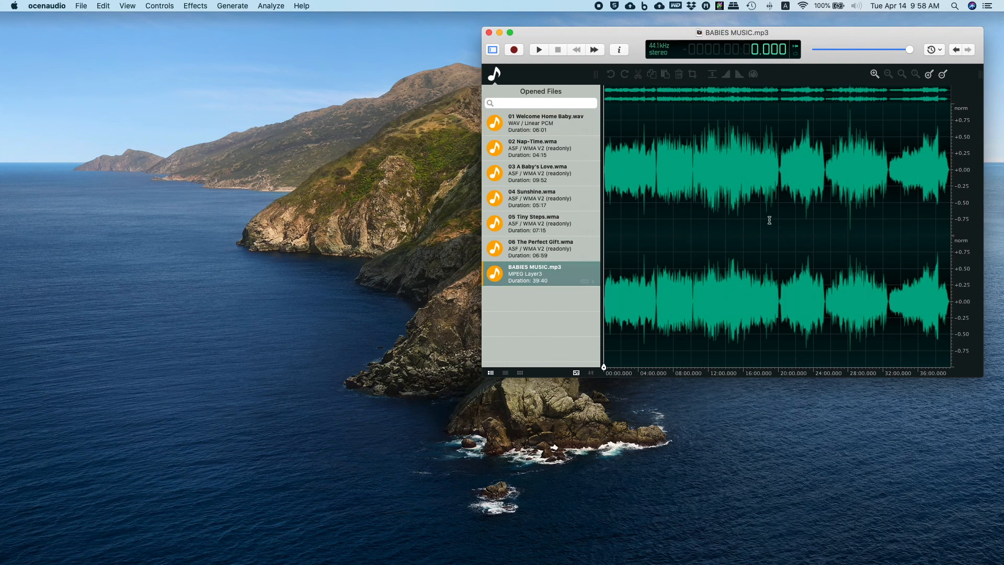
pyautogui.scroll(8, 769, 220)
pyautogui.hscroll(-5, 769, 220)
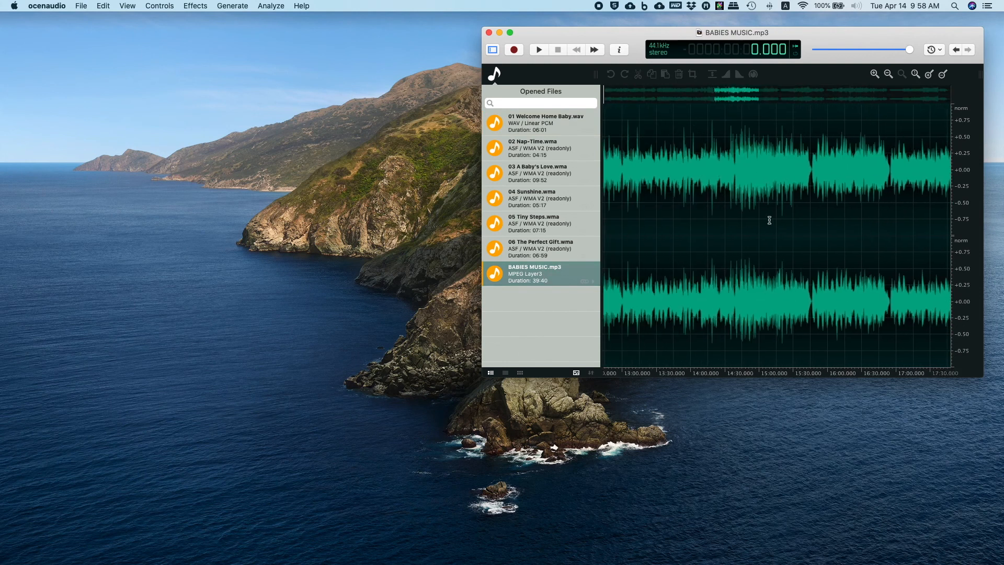
pyautogui.hscroll(-2, 770, 221)
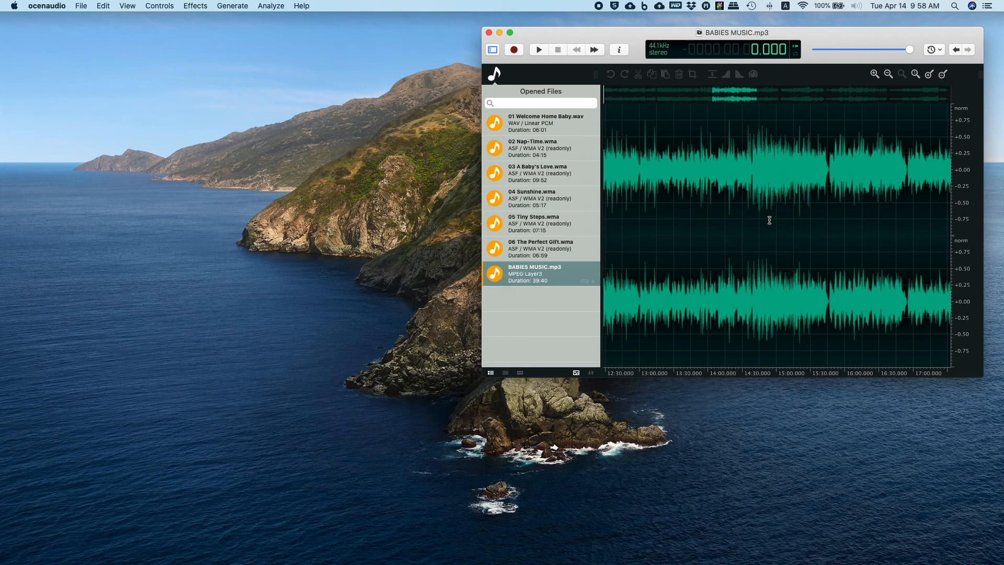
pyautogui.doubleClick(724, 215)
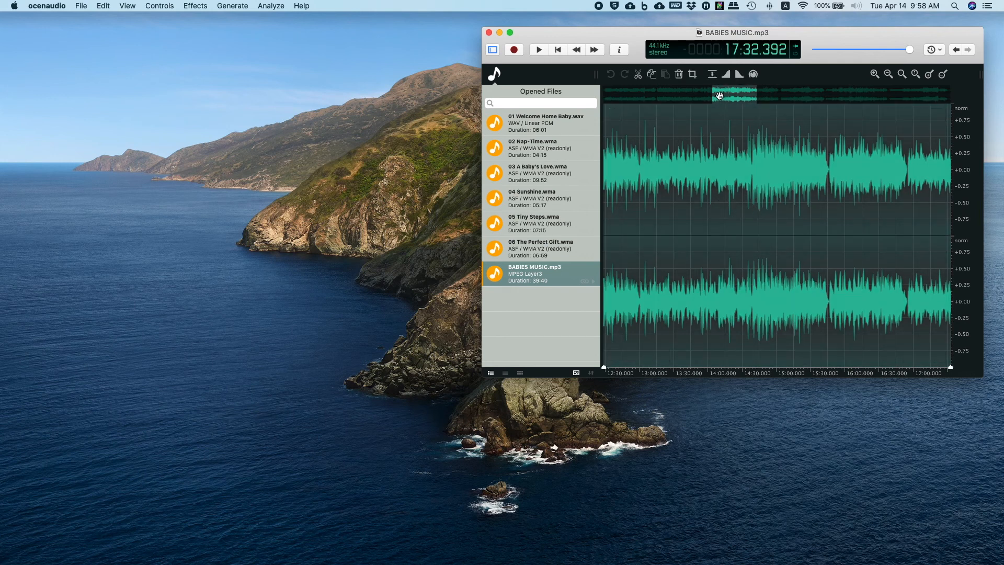
# Step: Select the stretch from about 37:10 to 37:30 near the end of BABIES MUSIC.mp3, and clear it by placing the cursor at about 35:44
pyautogui.hscroll(-15, 707, 98)
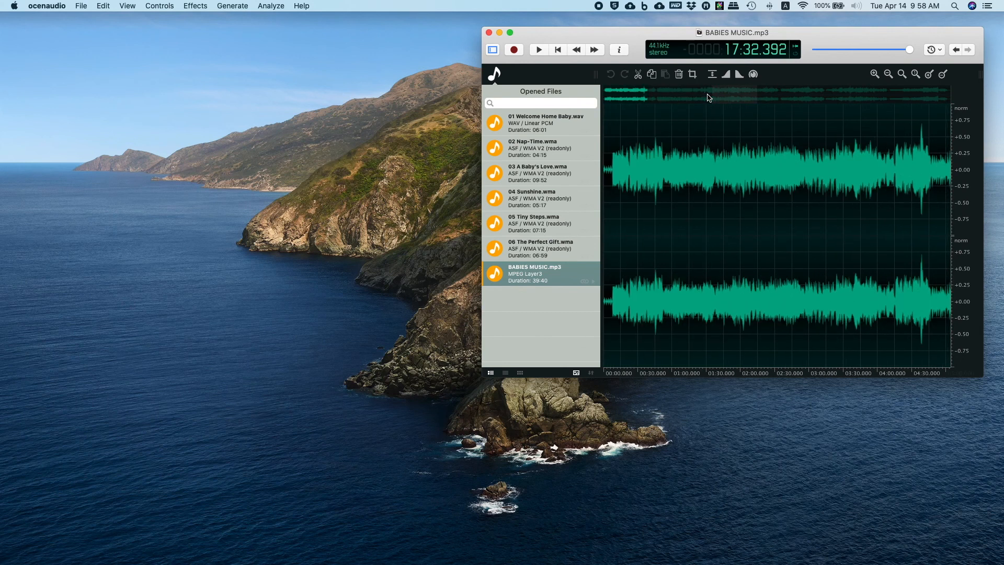
pyautogui.hscroll(15, 821, 191)
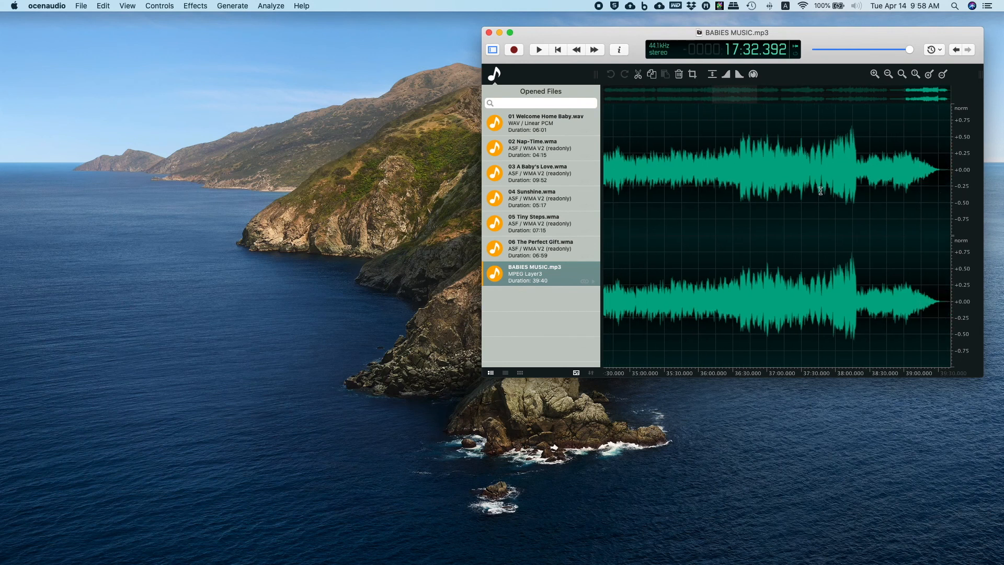
pyautogui.moveTo(802, 219); pyautogui.dragTo(778, 249)
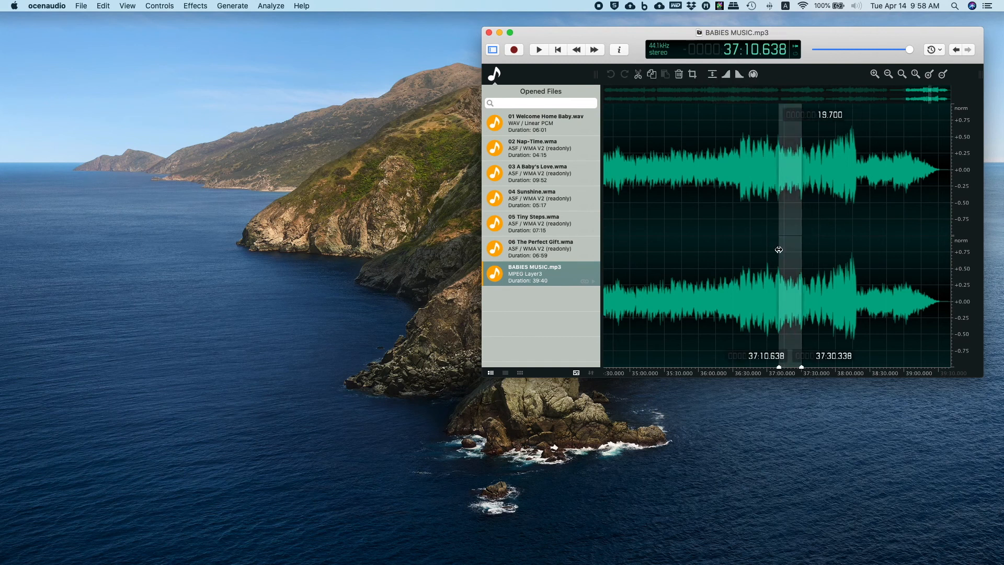
pyautogui.click(734, 235)
pyautogui.click(681, 221)
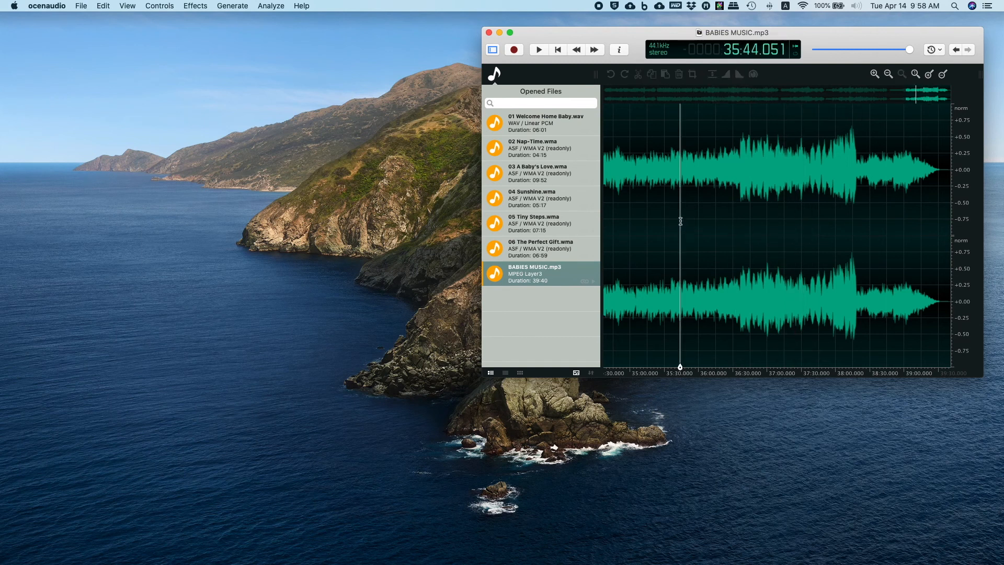
# Step: Place the playback cursor in the opening part of BABIES MUSIC.mp3 at about 1:25, and move it to about 1:15
pyautogui.hscroll(-15, 793, 223)
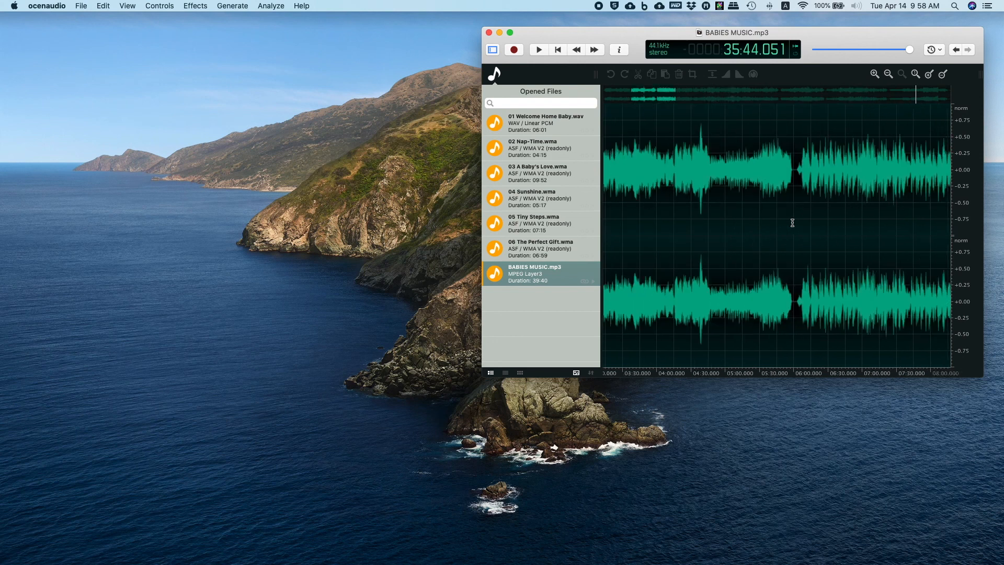
pyautogui.click(701, 240)
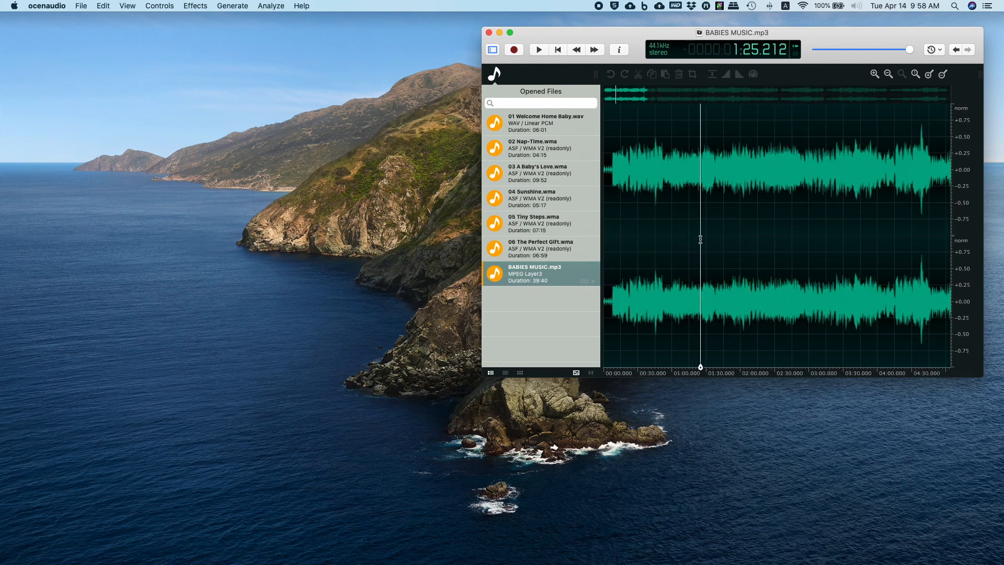
pyautogui.click(775, 237)
pyautogui.click(690, 254)
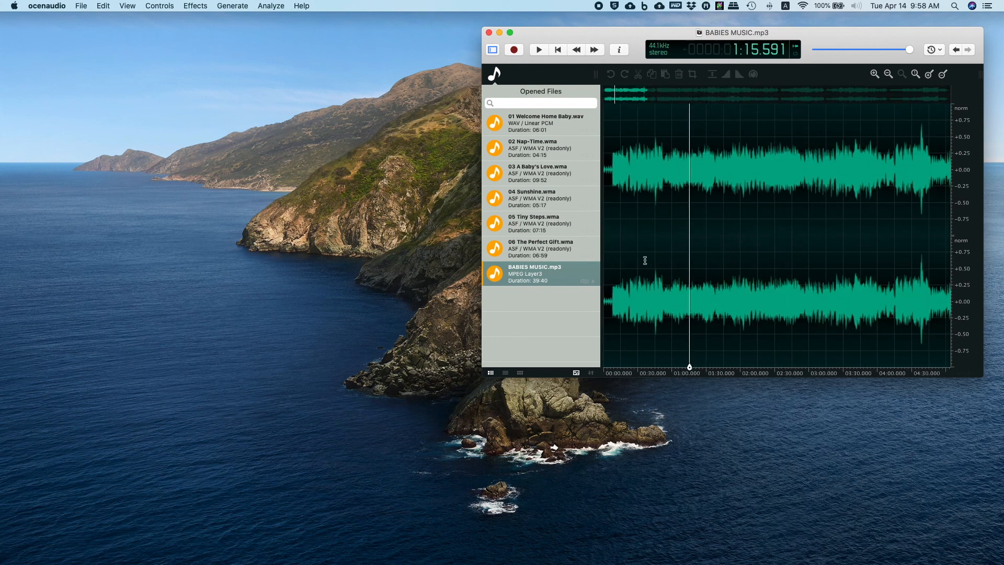
# Step: Place the playback cursor near the end of BABIES MUSIC.mp3, at about 36:36, where the louder passage begins
pyautogui.hscroll(15, 780, 233)
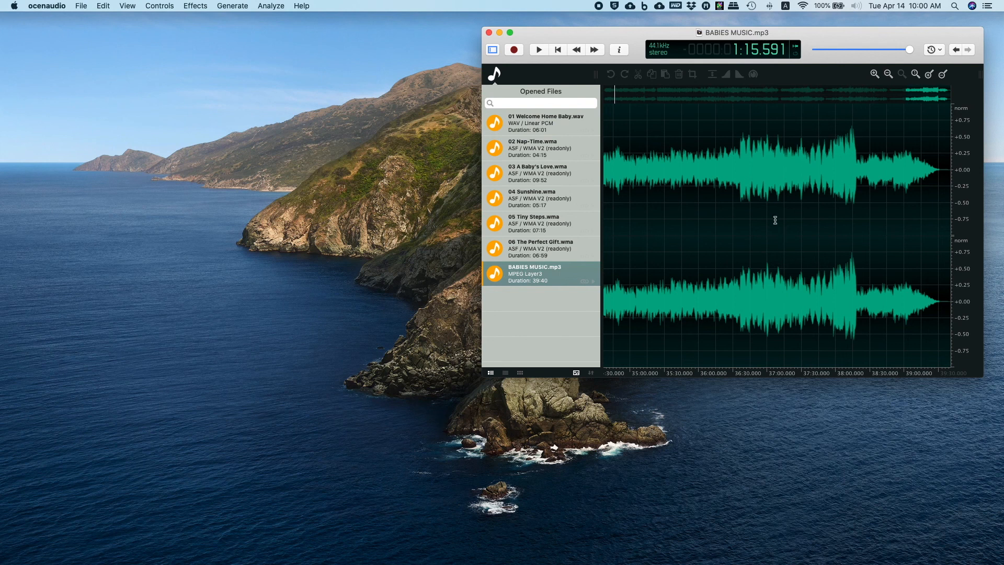
pyautogui.click(749, 226)
pyautogui.click(743, 225)
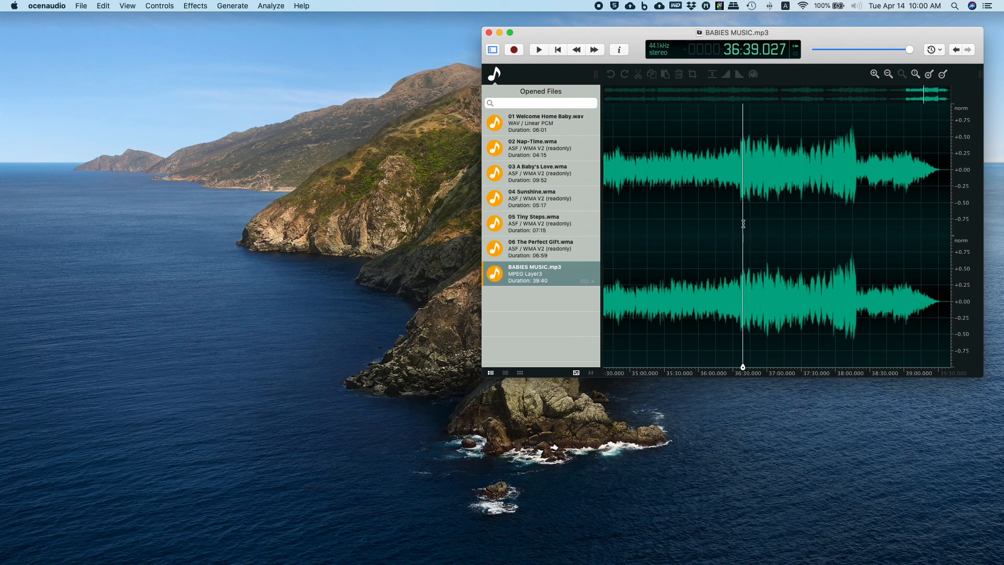
pyautogui.click(739, 224)
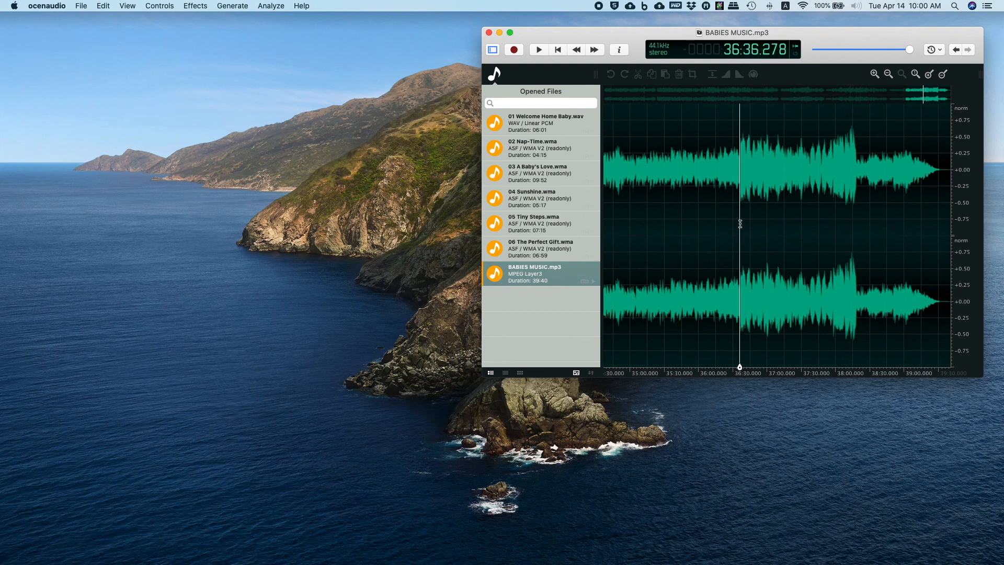
# Step: Try cursor positions around 0:07 to 0:10 at the start of BABIES MUSIC.mp3, and leave the playback cursor at about 0:46
pyautogui.hscroll(-15, 740, 223)
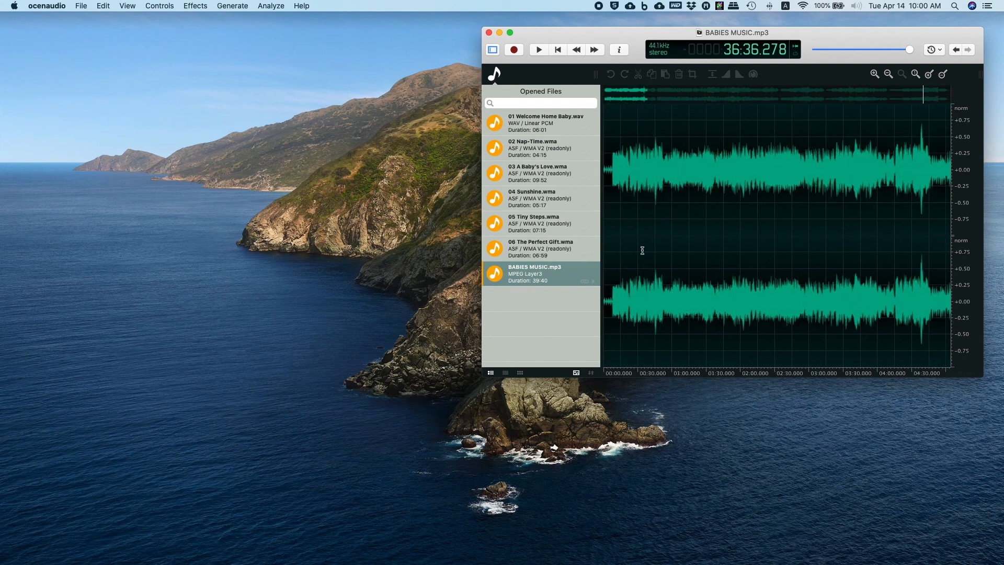
pyautogui.click(615, 218)
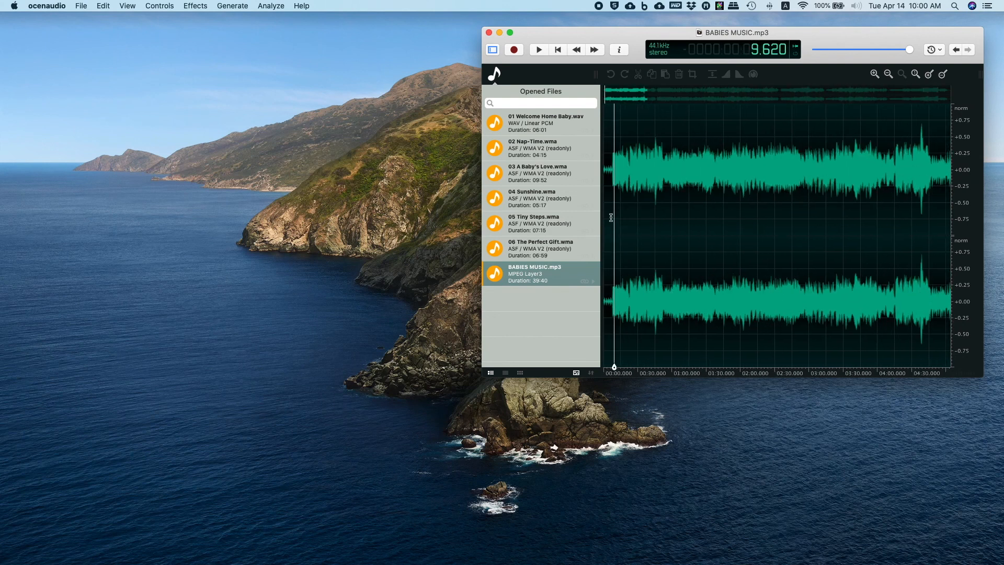
pyautogui.click(611, 218)
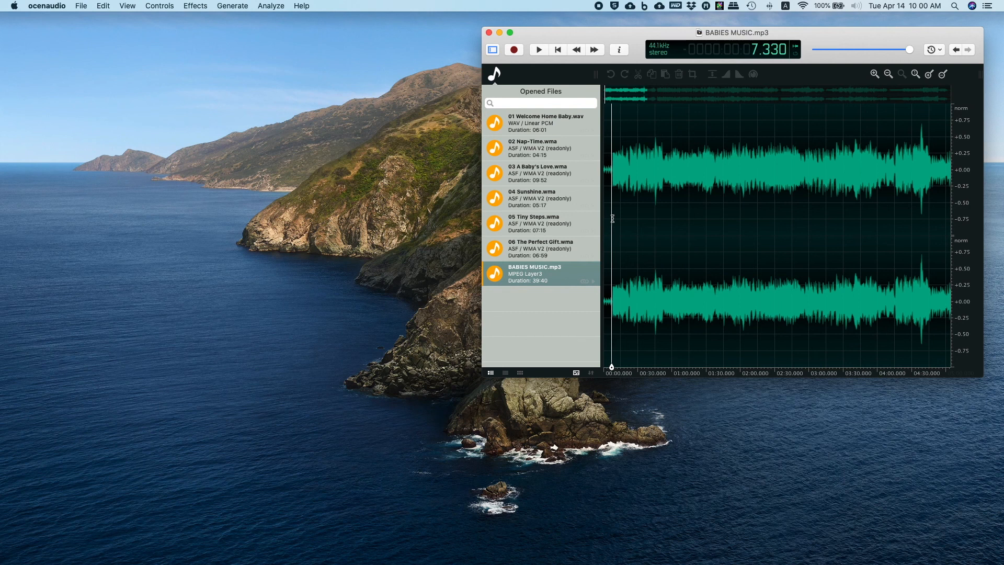
pyautogui.click(614, 218)
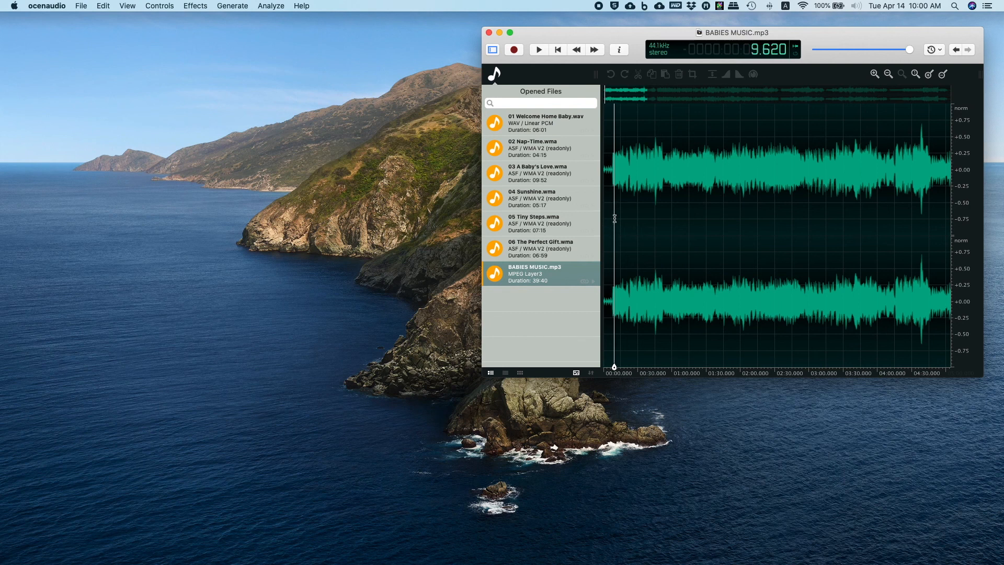
pyautogui.click(655, 226)
pyautogui.click(531, 317)
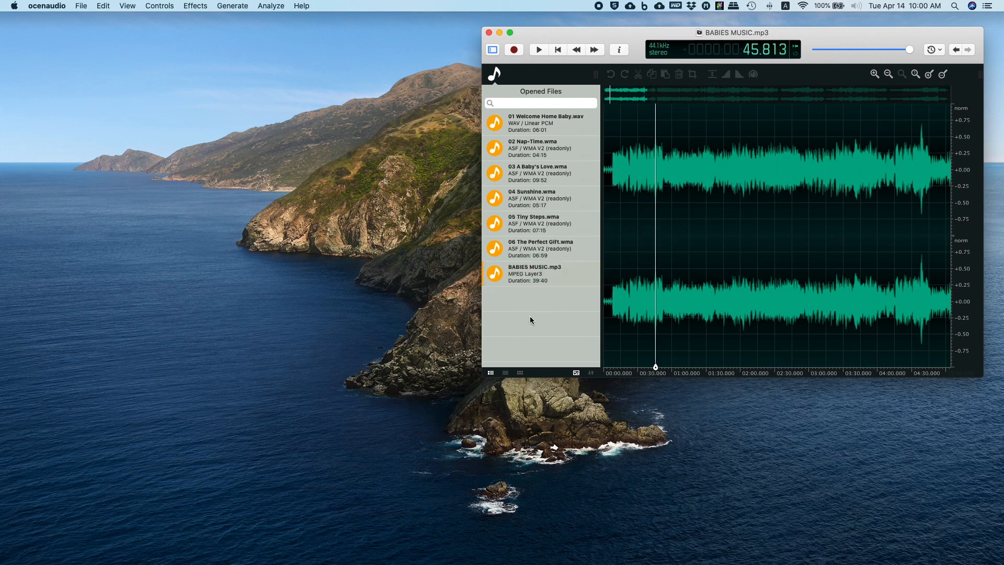